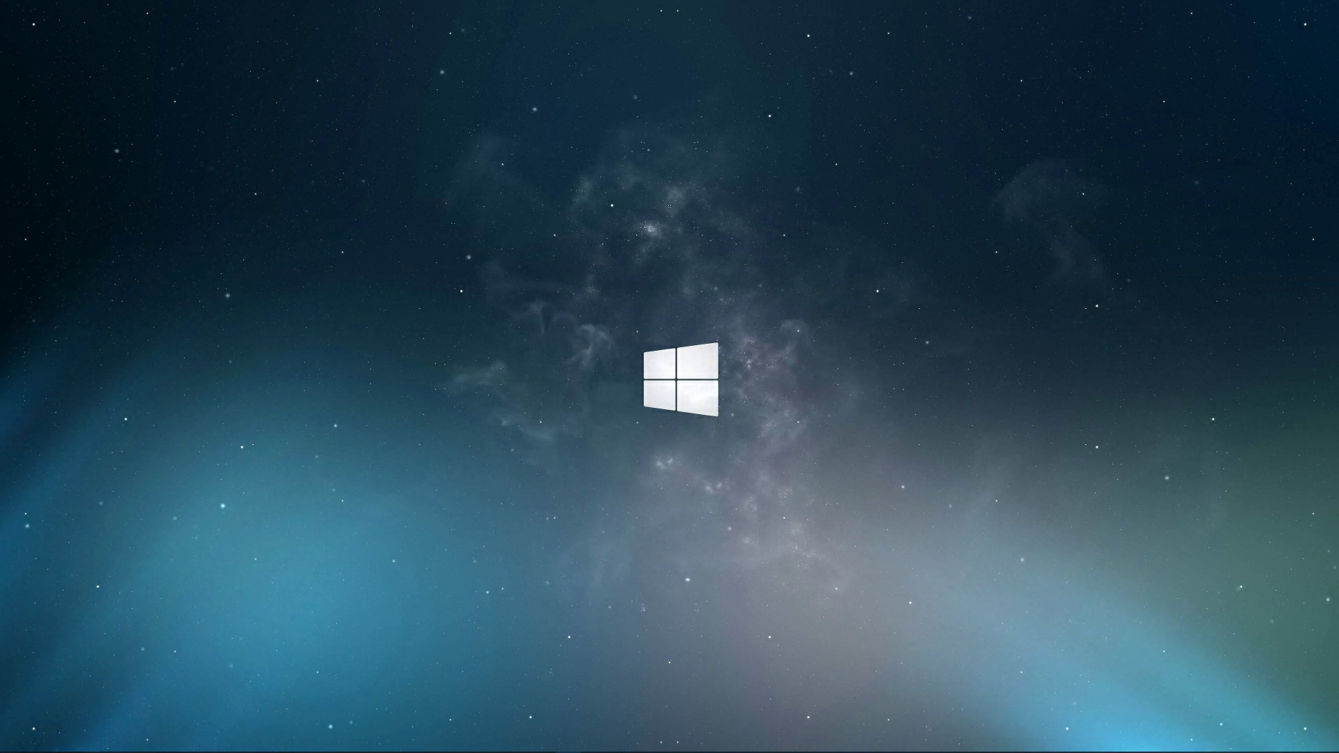
Bring Destiny 2 forward and open its Video settings
click(624, 742)
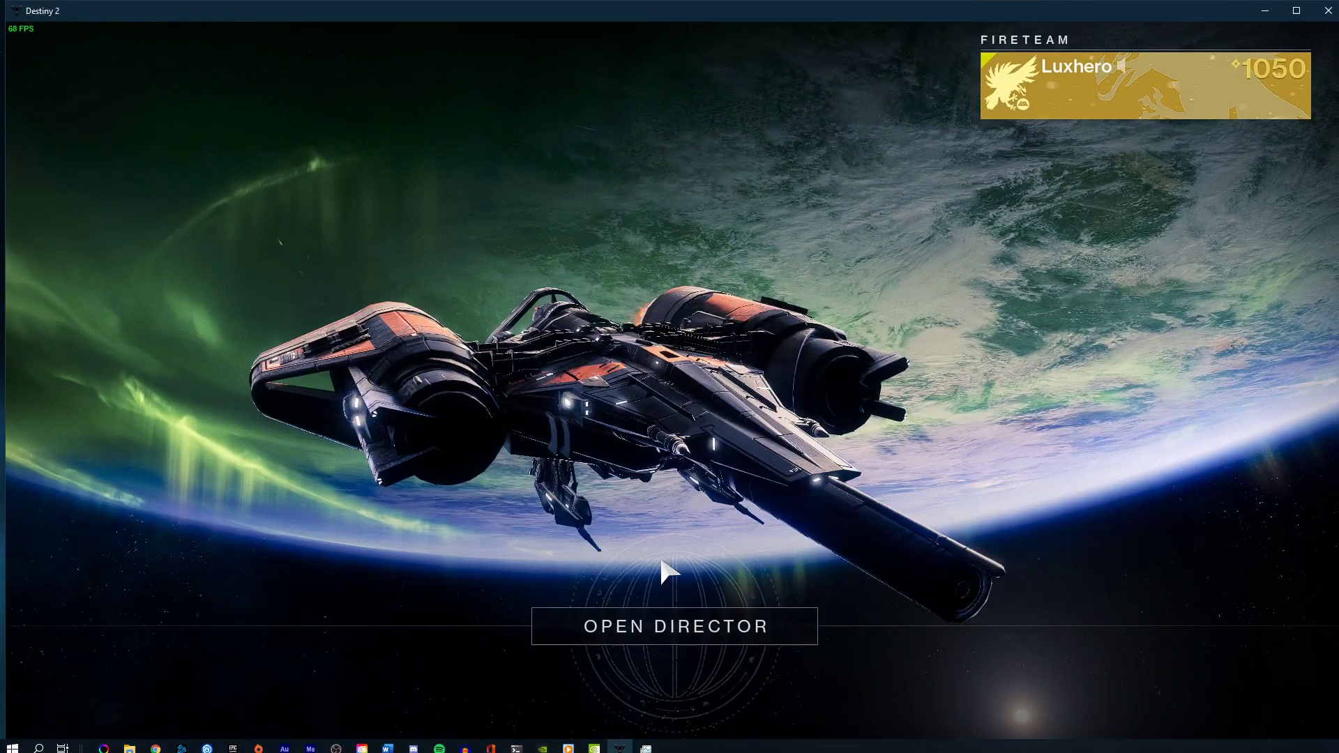
key(Escape)
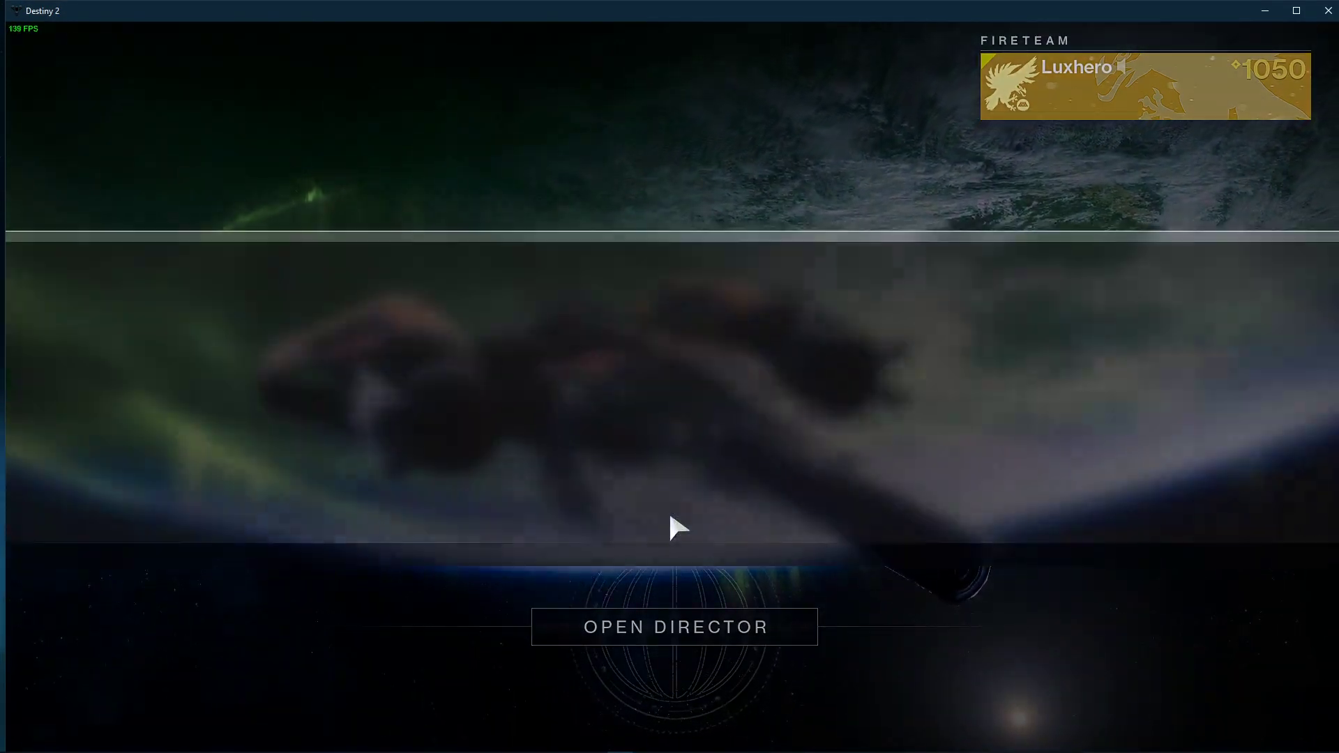
click(474, 389)
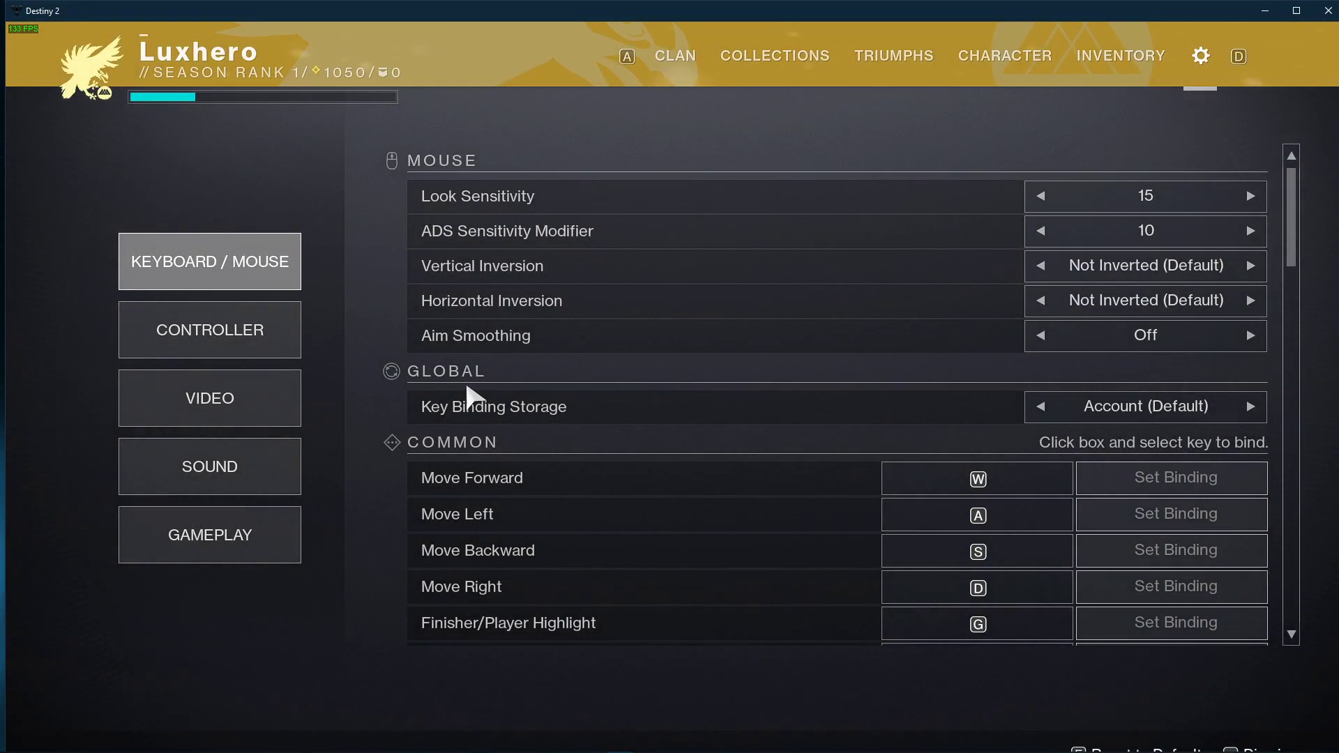
click(261, 404)
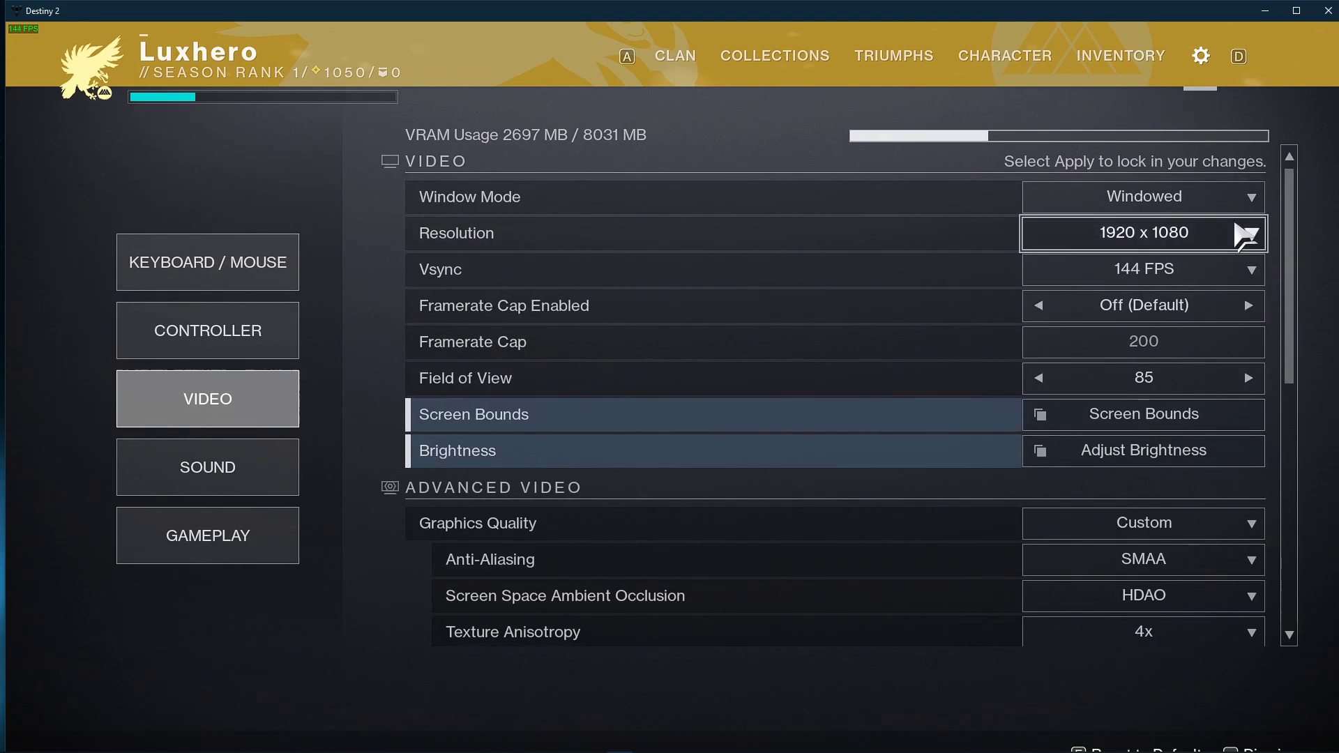
Keep Window Mode at Windowed and resolution at 1920 x 1080
click(1252, 198)
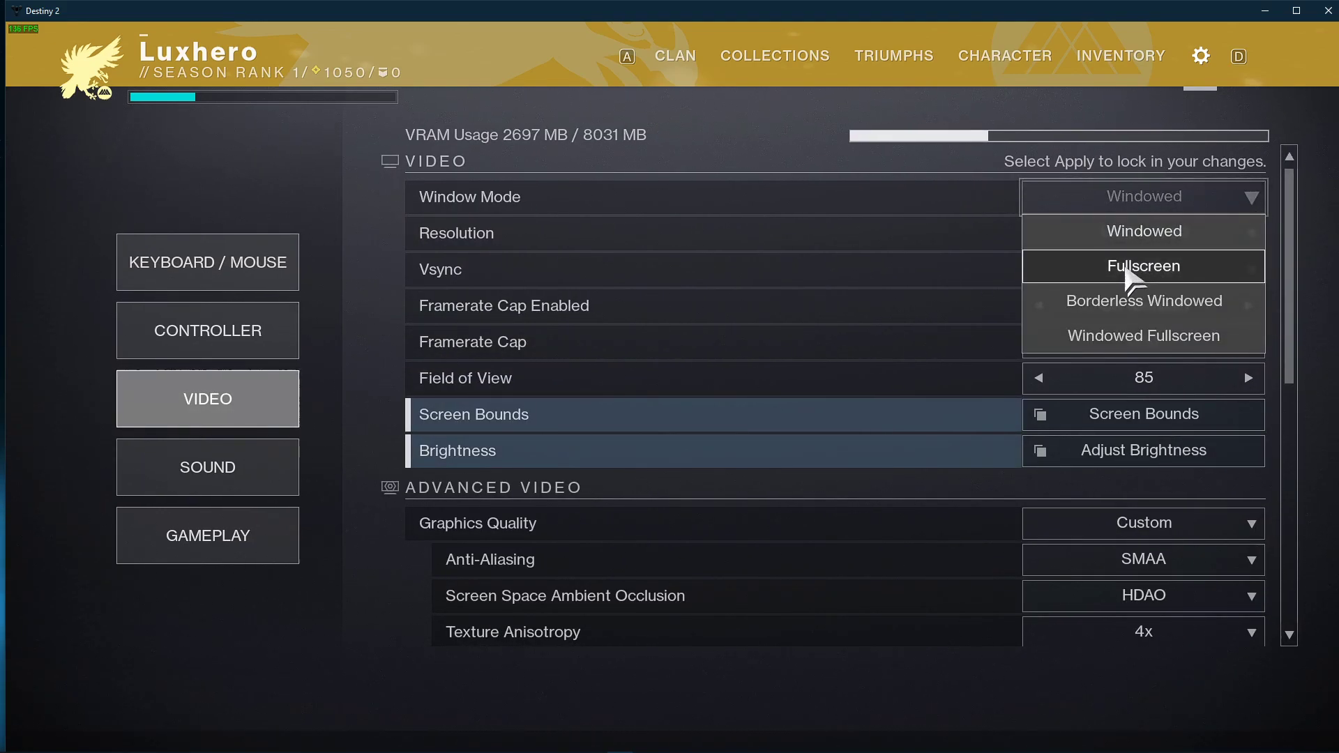
click(1273, 253)
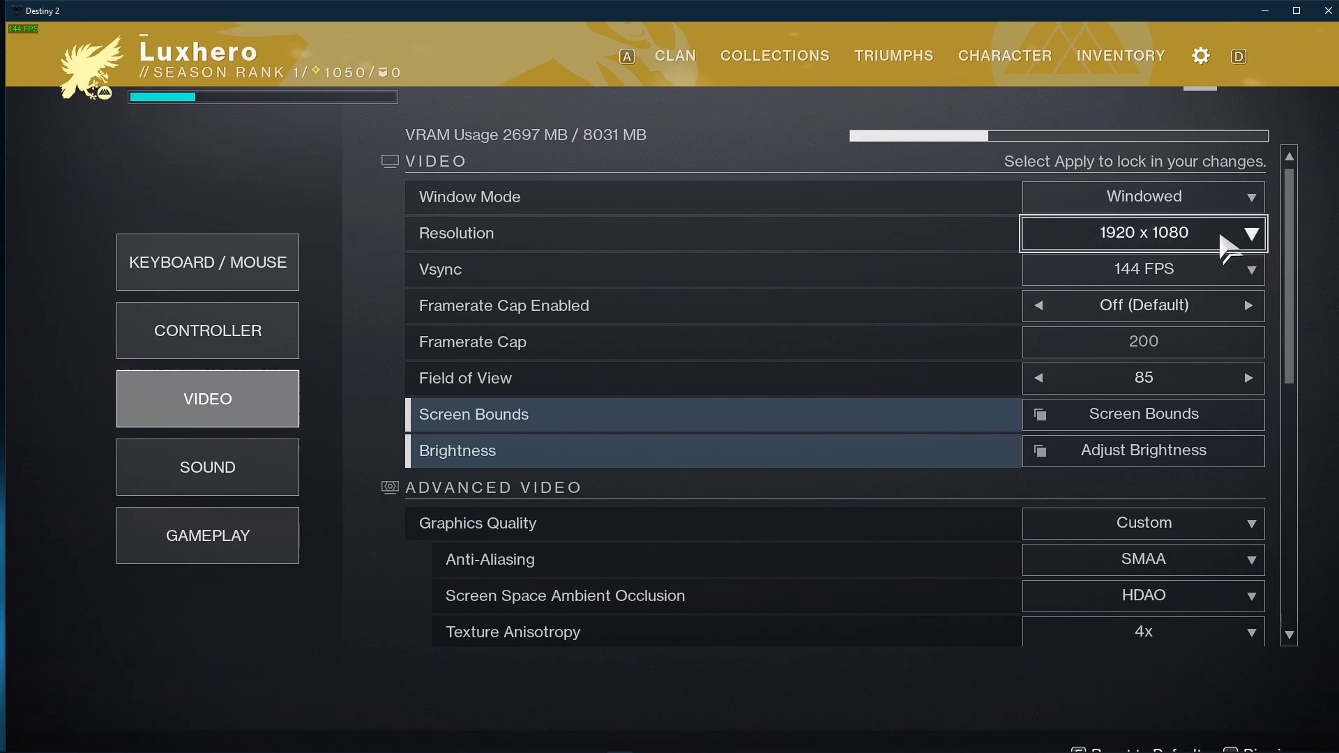
click(1252, 237)
mouse_move(1257, 290)
mouse_down()
mouse_move(1258, 437)
mouse_move(1259, 287)
mouse_up()
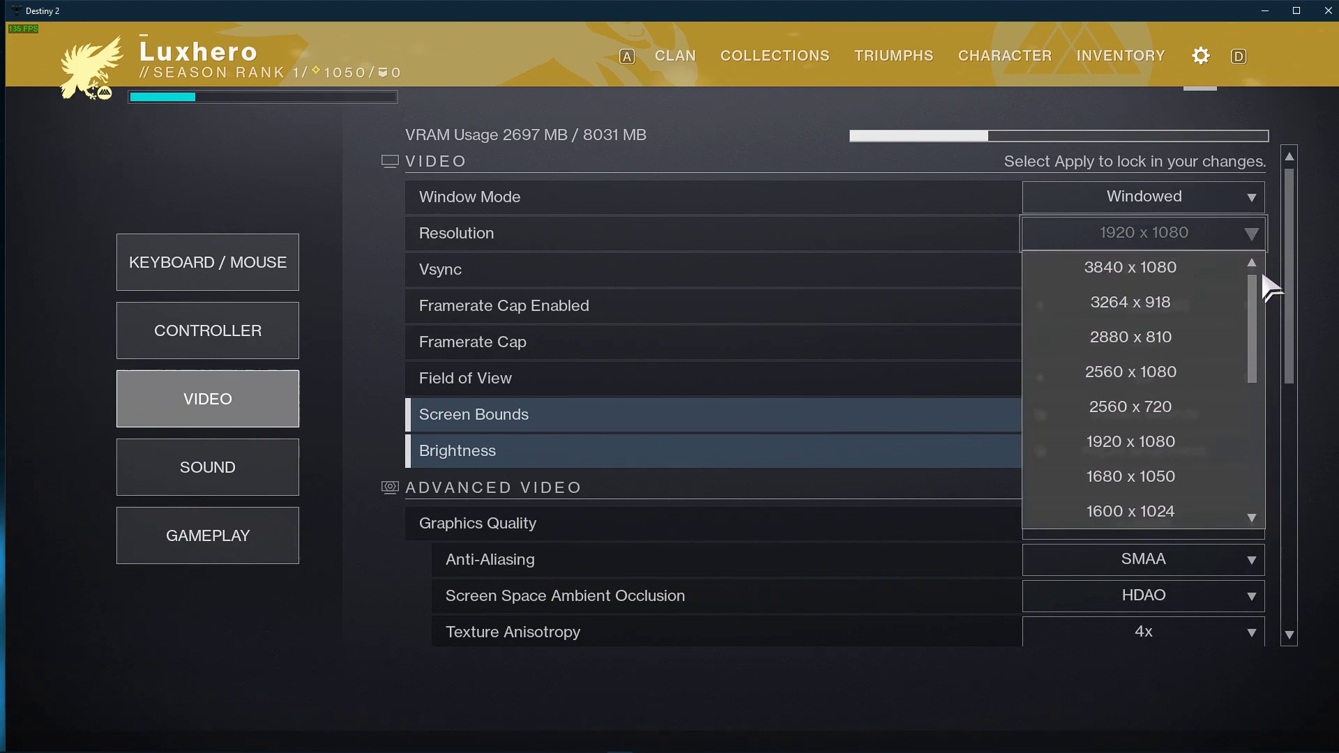
click(1264, 275)
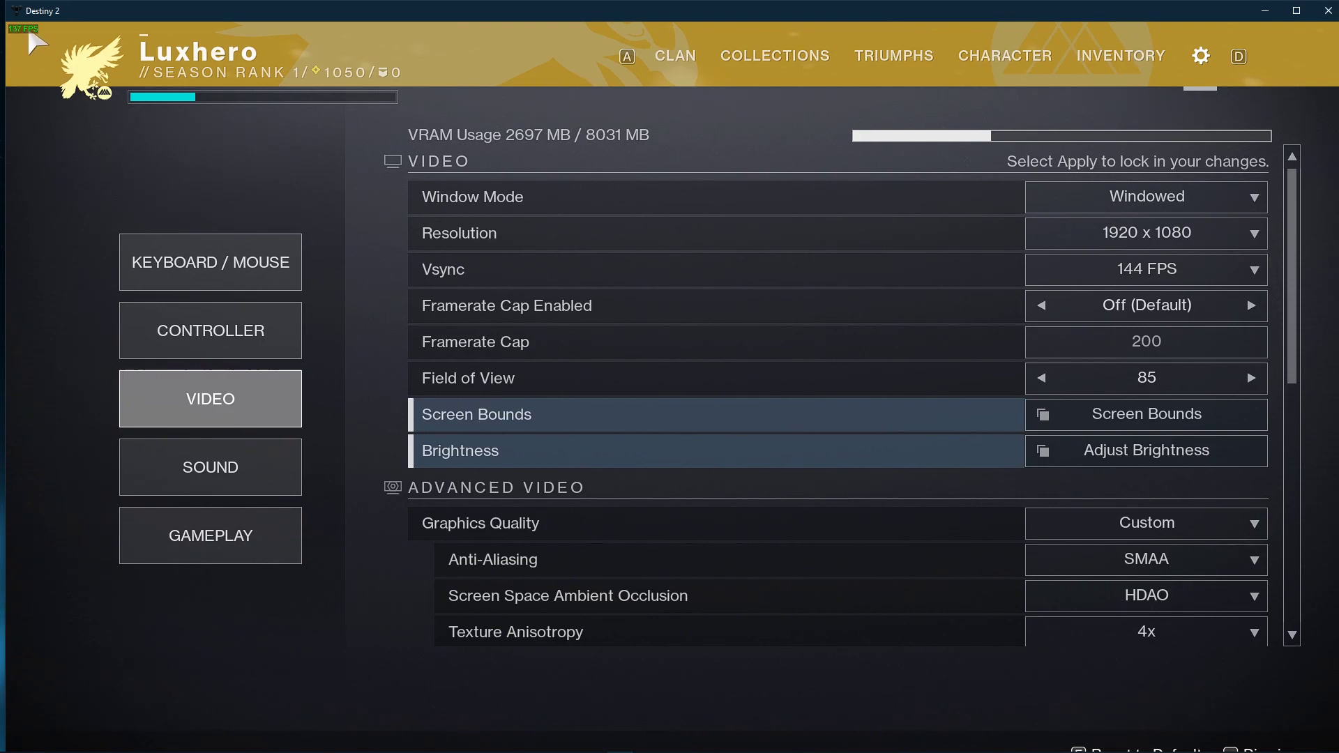
Switch Vsync from 144 FPS to Off
click(1249, 272)
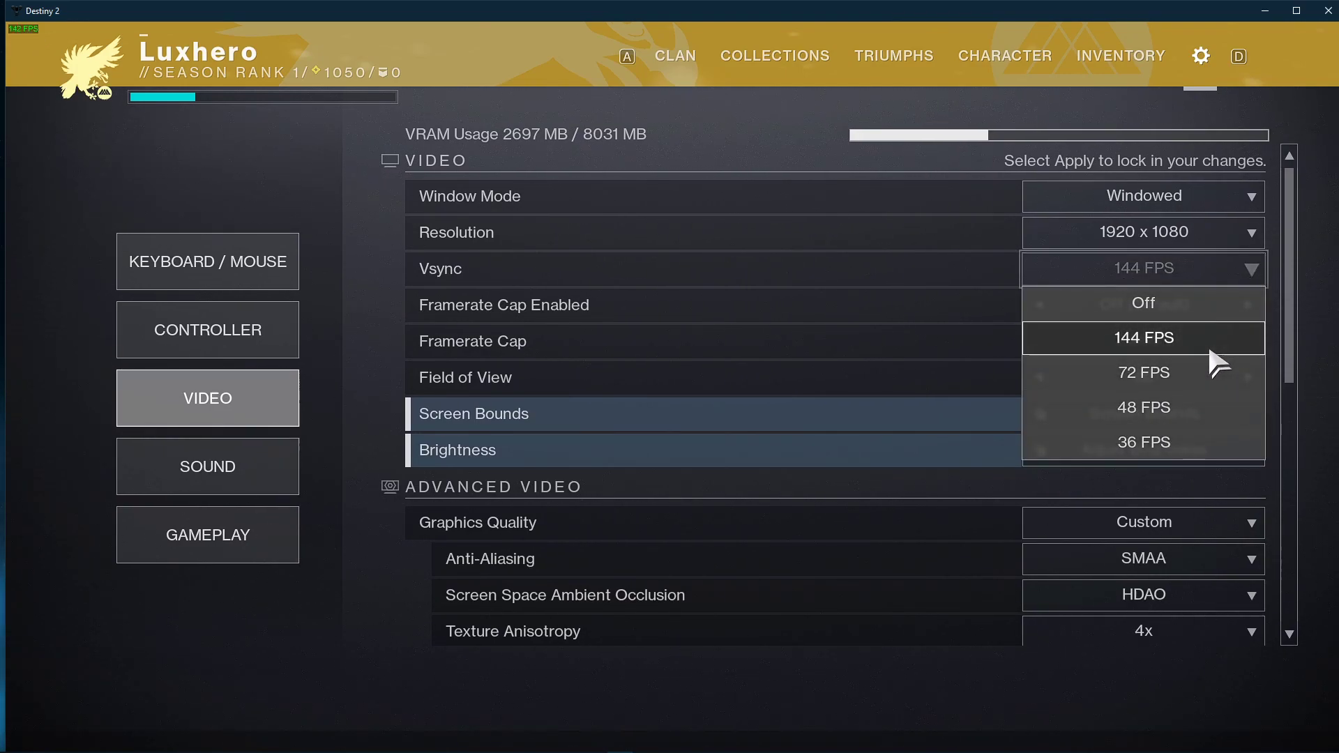
click(1273, 323)
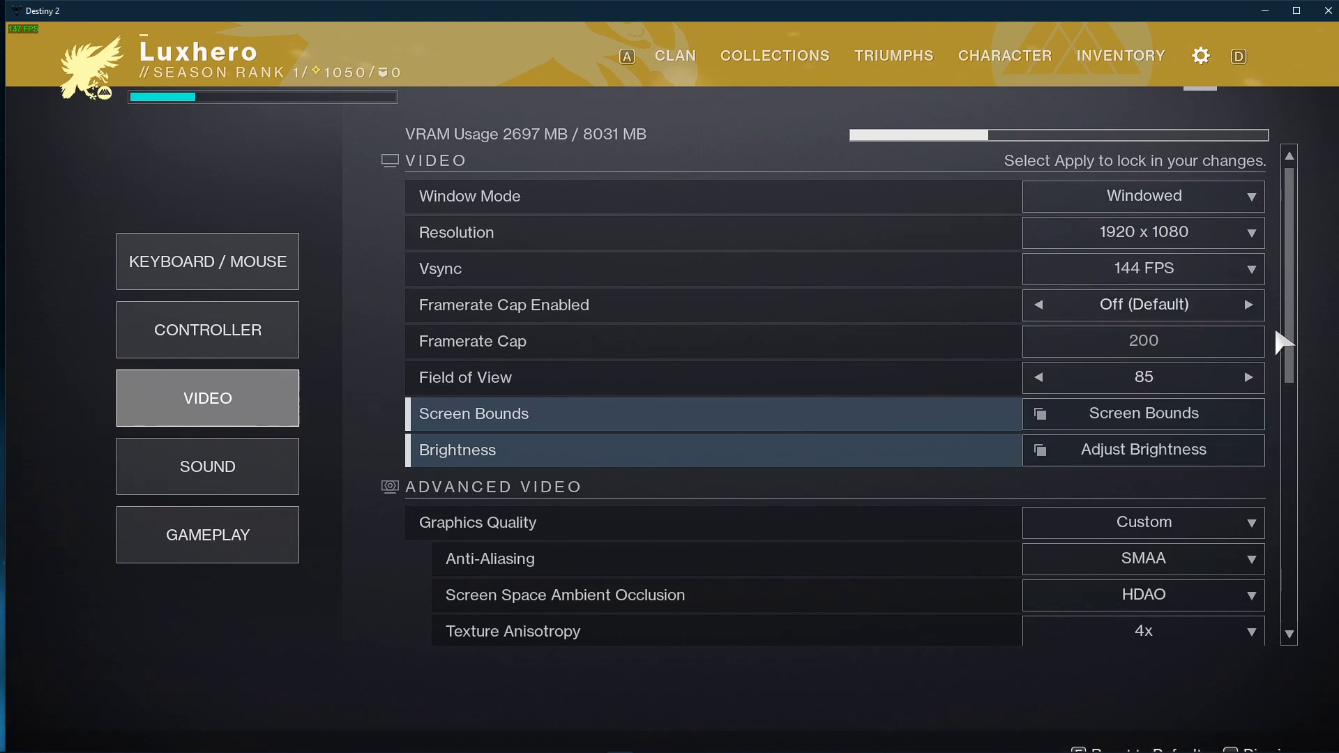
click(1244, 273)
click(1165, 303)
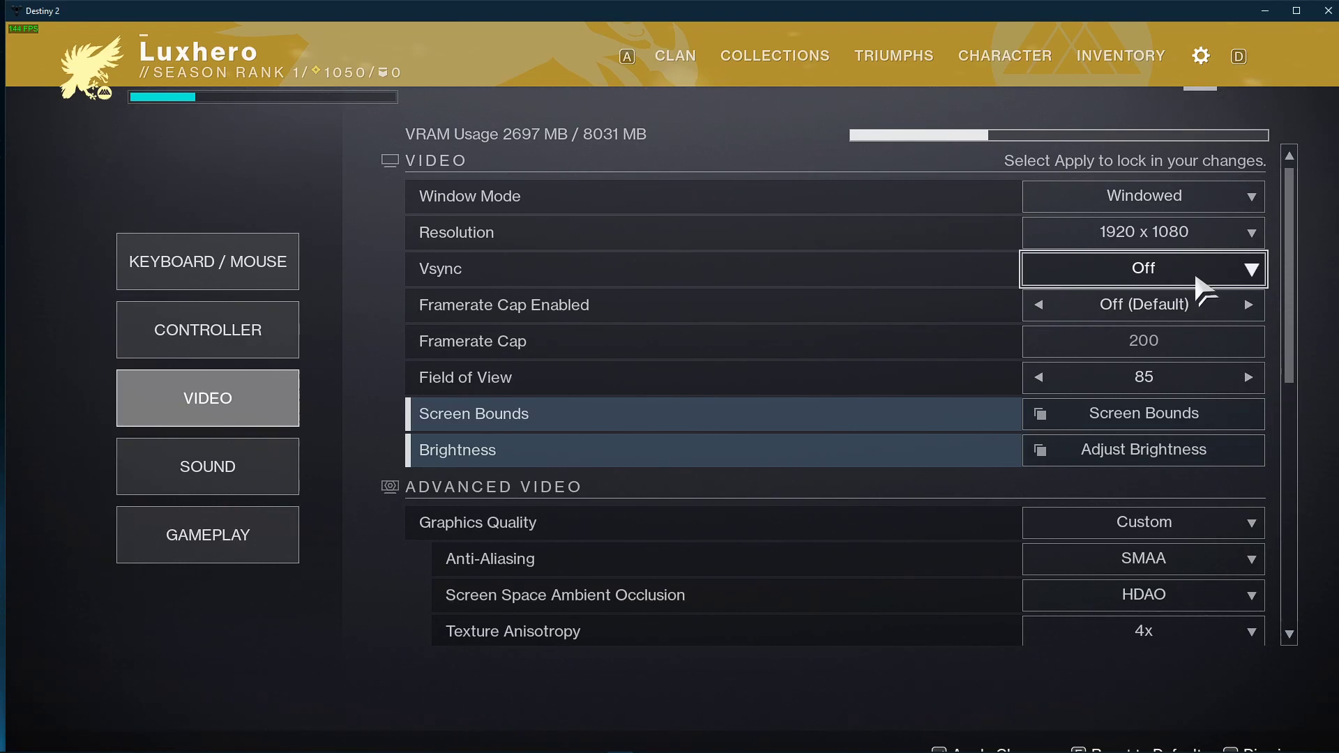
Turn the framerate cap on at 180 and raise Field of View from 85 to 98
click(1187, 311)
click(1189, 342)
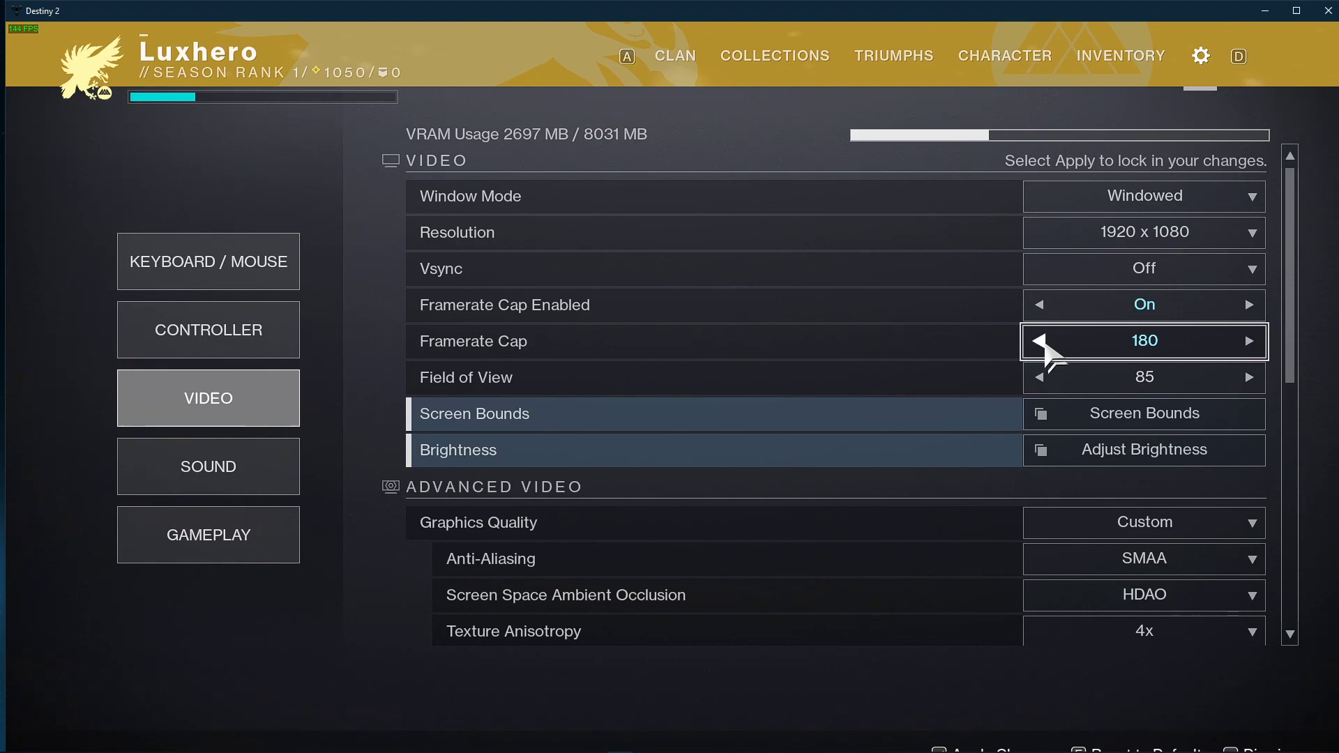
click(1249, 378)
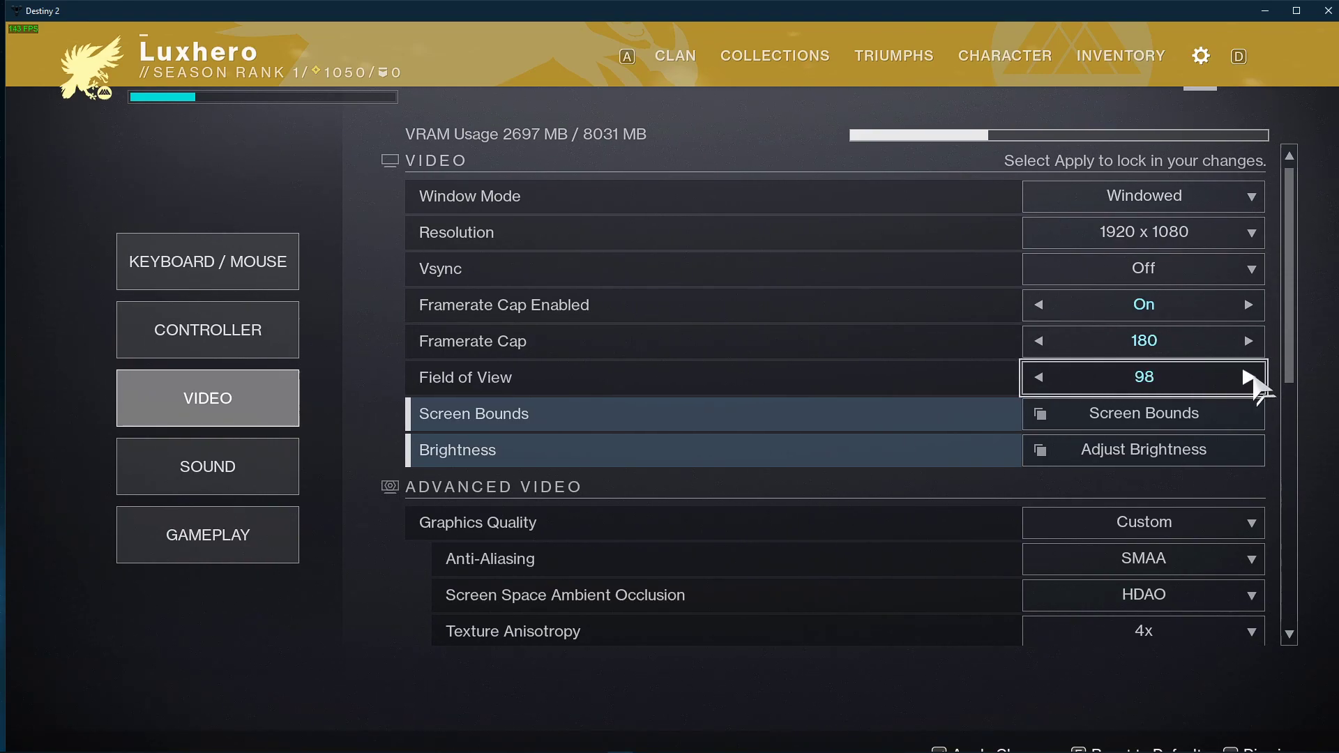
drag(1291, 342, 1280, 401)
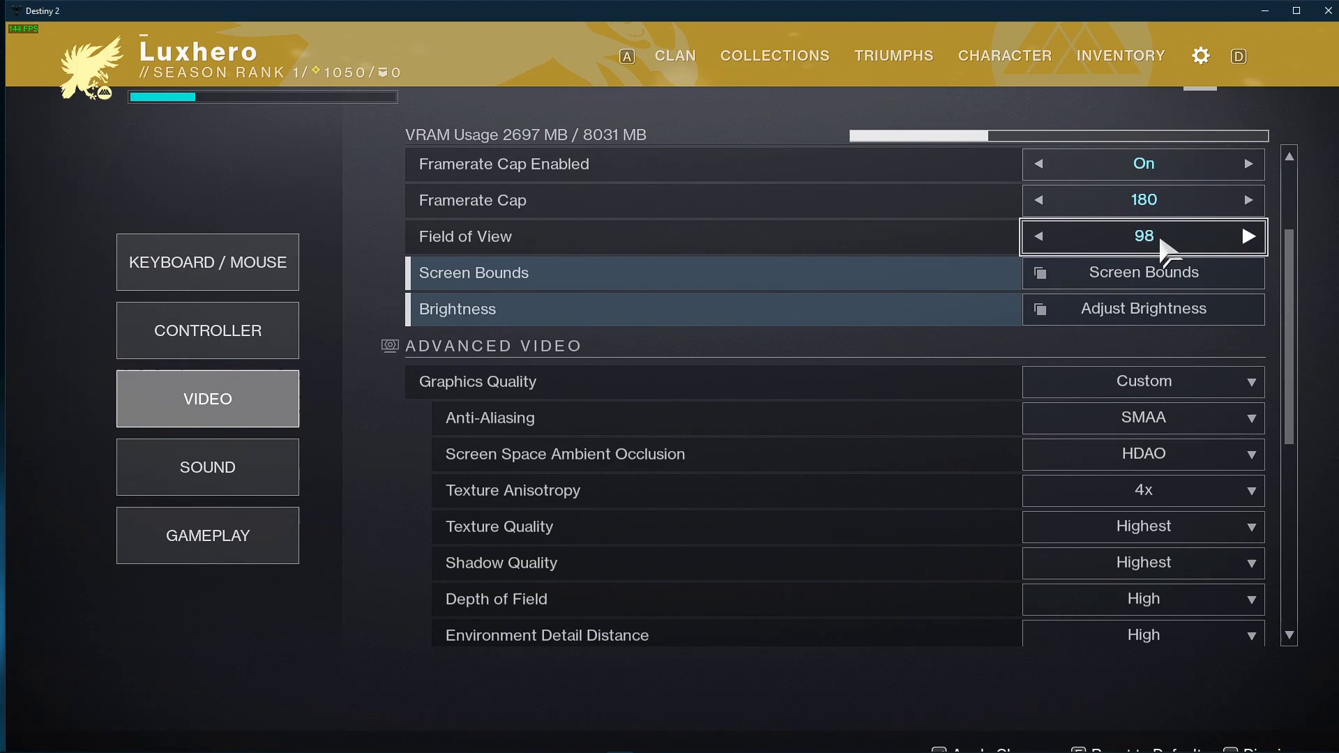
Choose the Low Graphics Quality preset and review the resulting Advanced Video options
scroll(1297, 262, down, 2)
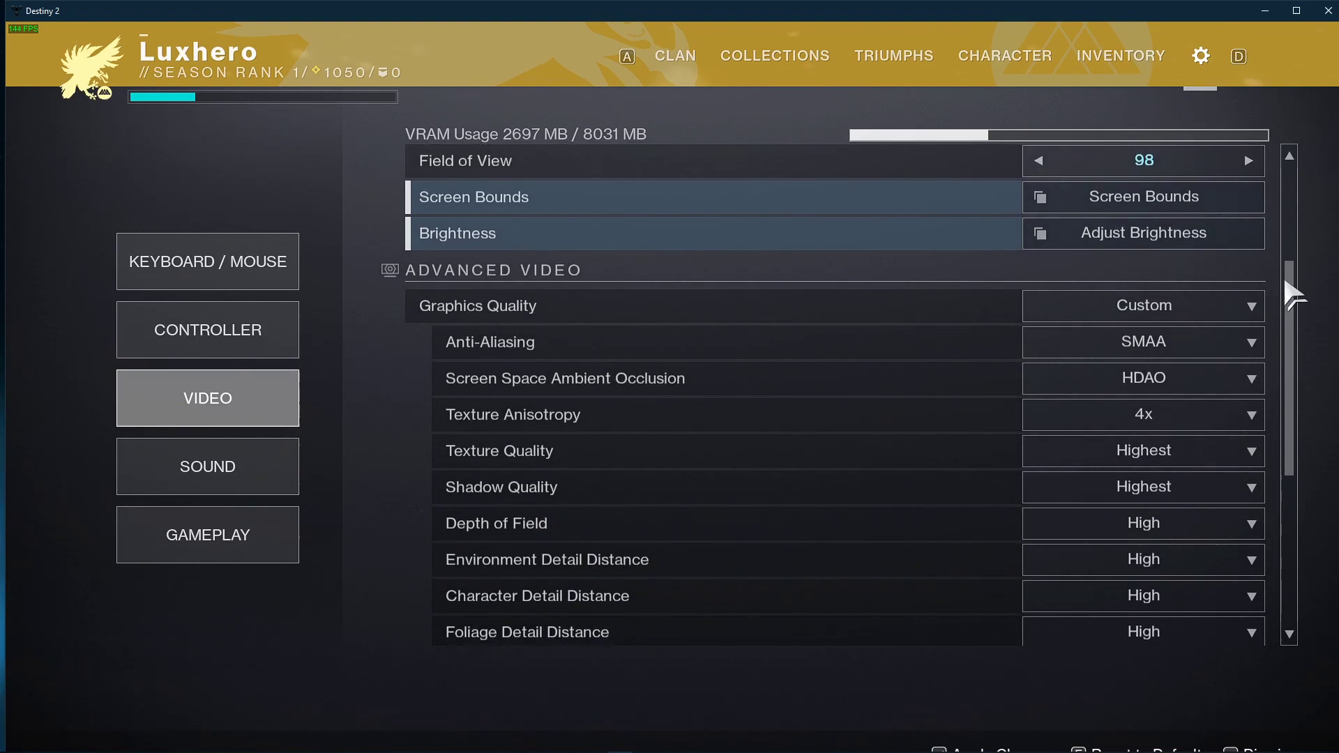
click(1246, 305)
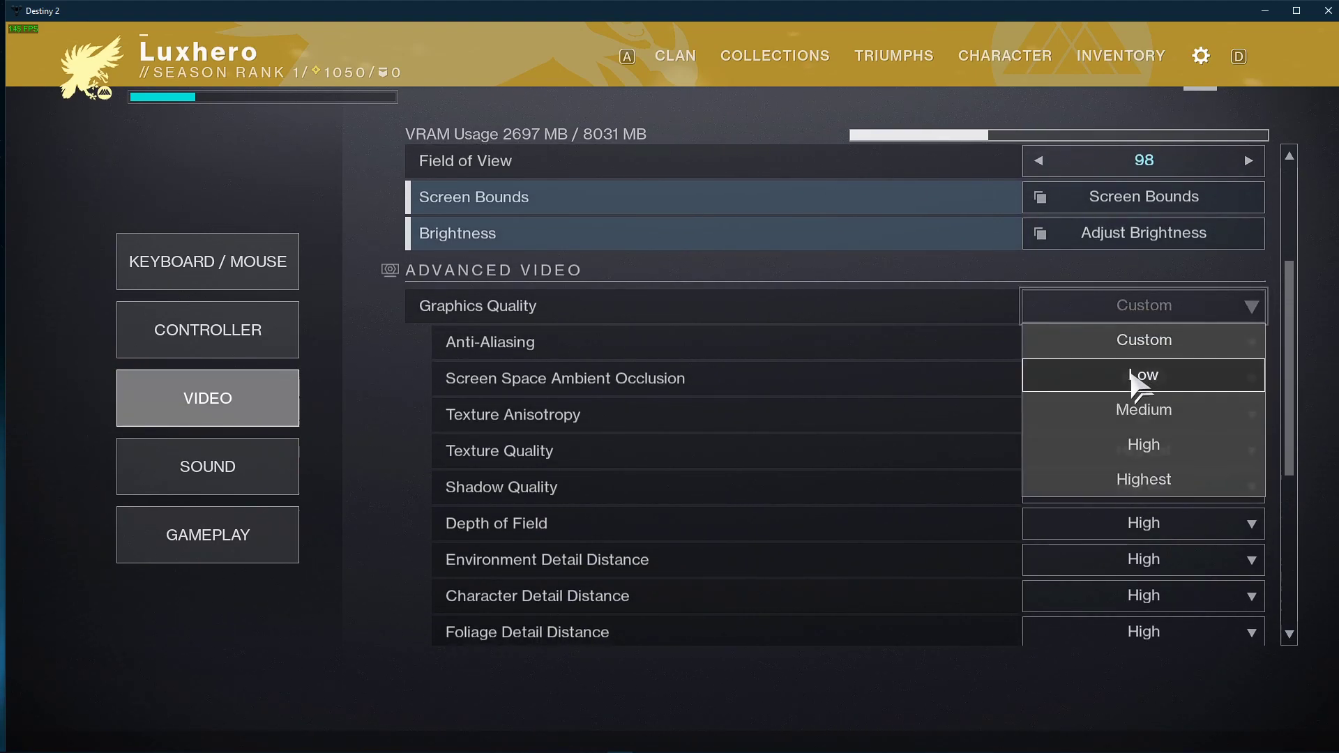
click(1052, 380)
scroll(1294, 279, down, 2)
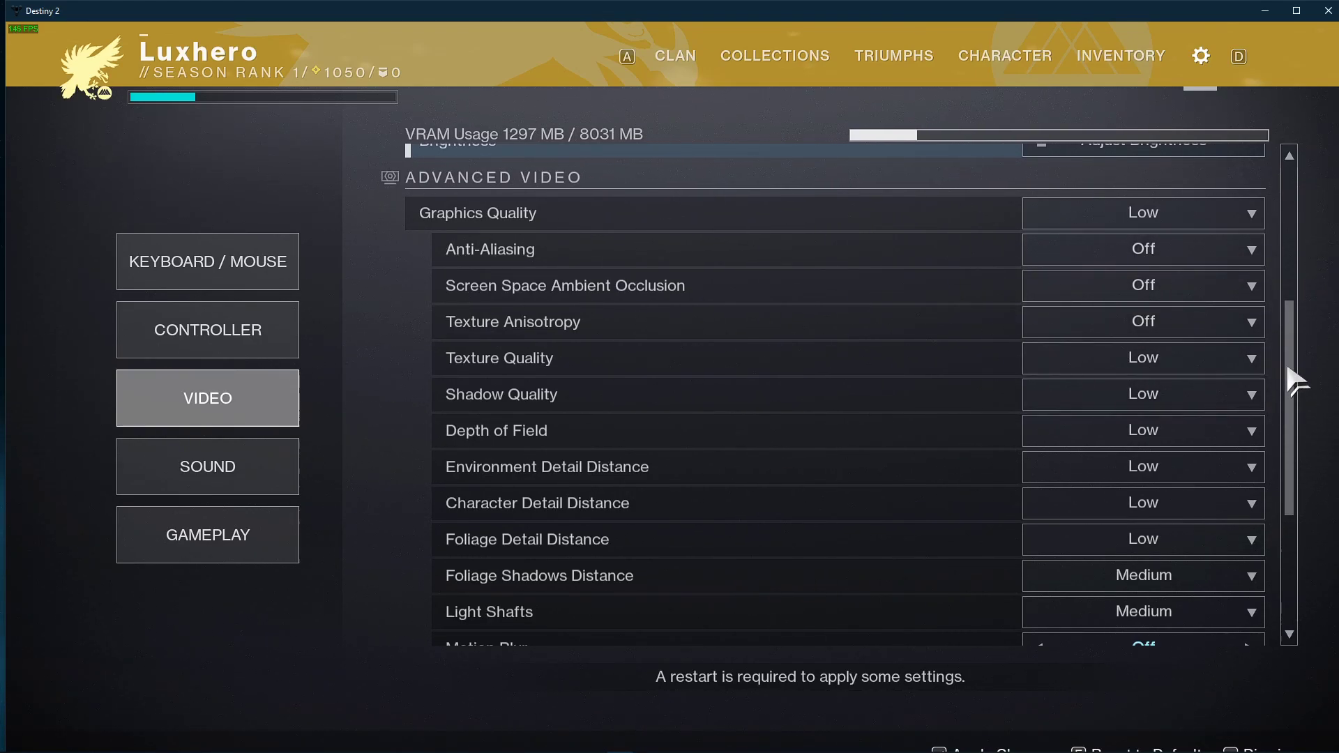
scroll(1287, 390, down, 2)
scroll(1282, 399, down, 3)
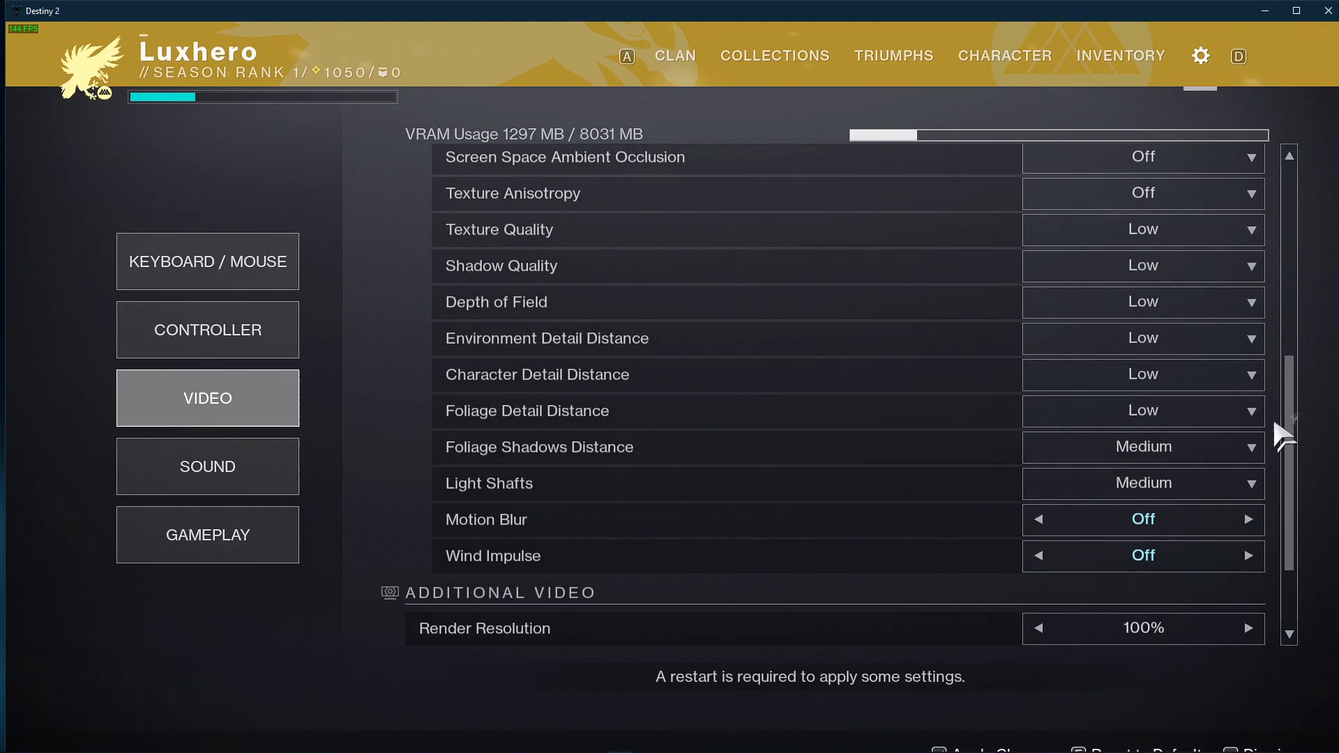
scroll(1273, 449, down, 1)
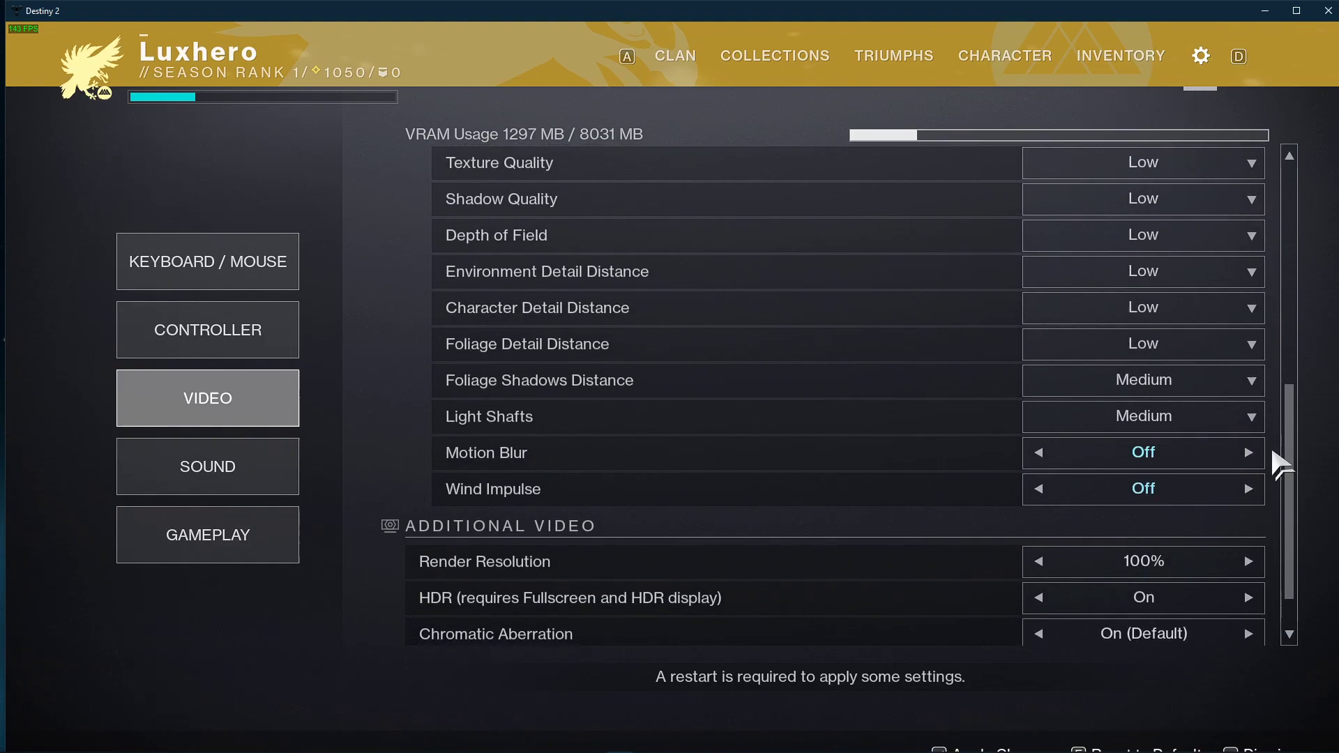
scroll(1270, 450, up, 4)
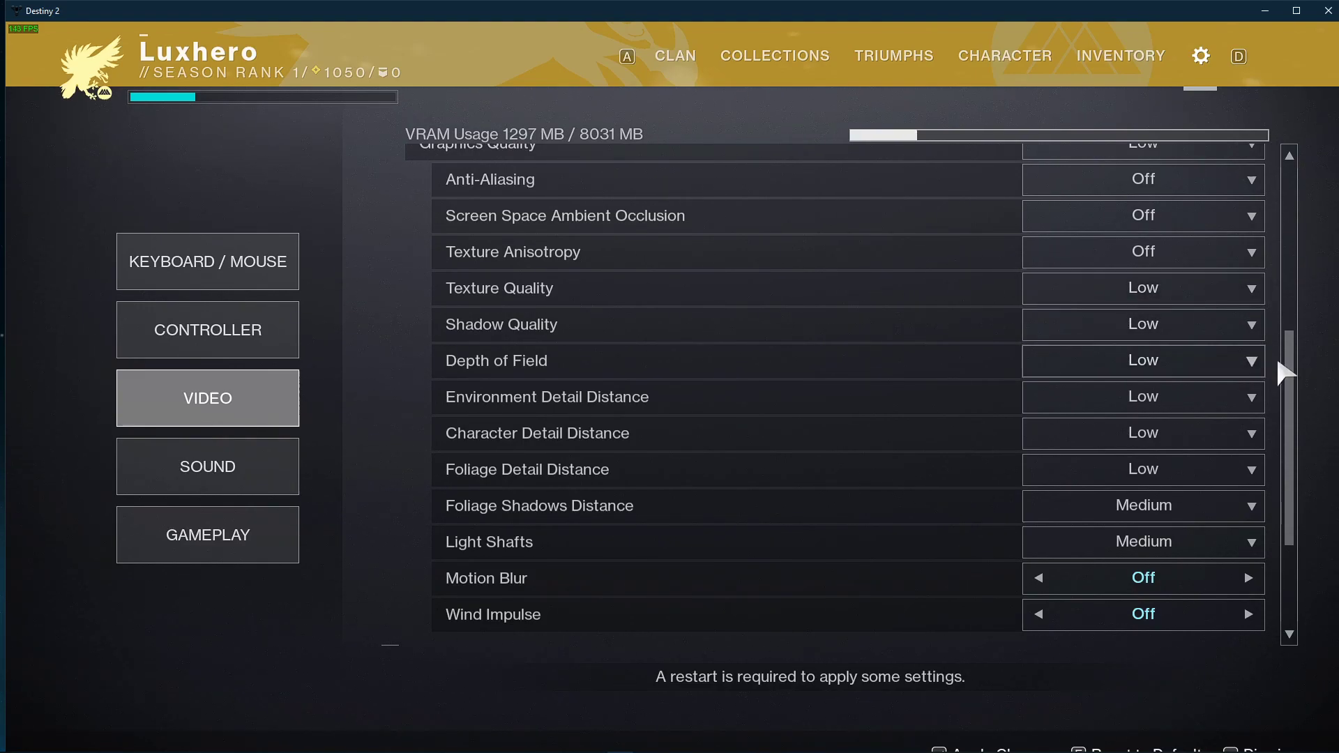
scroll(1279, 359, down, 5)
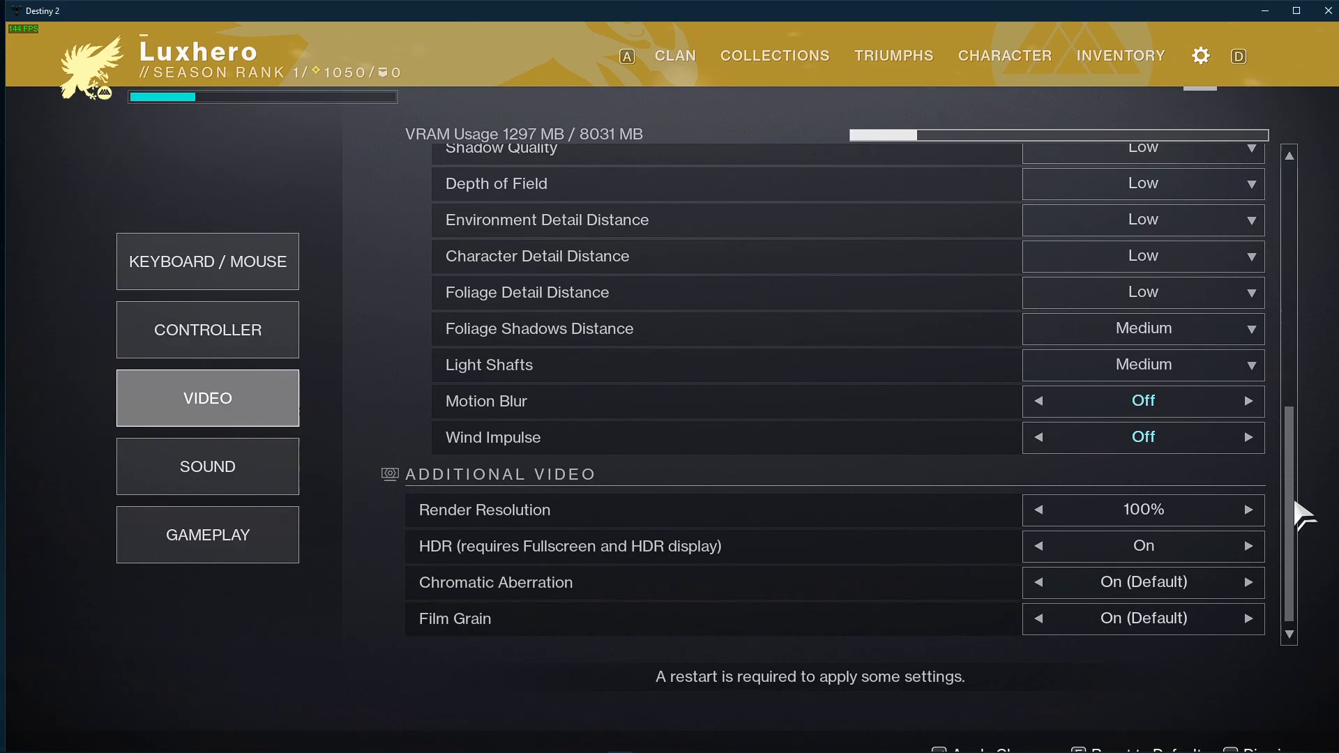
Set Render Resolution to 95%
click(1144, 517)
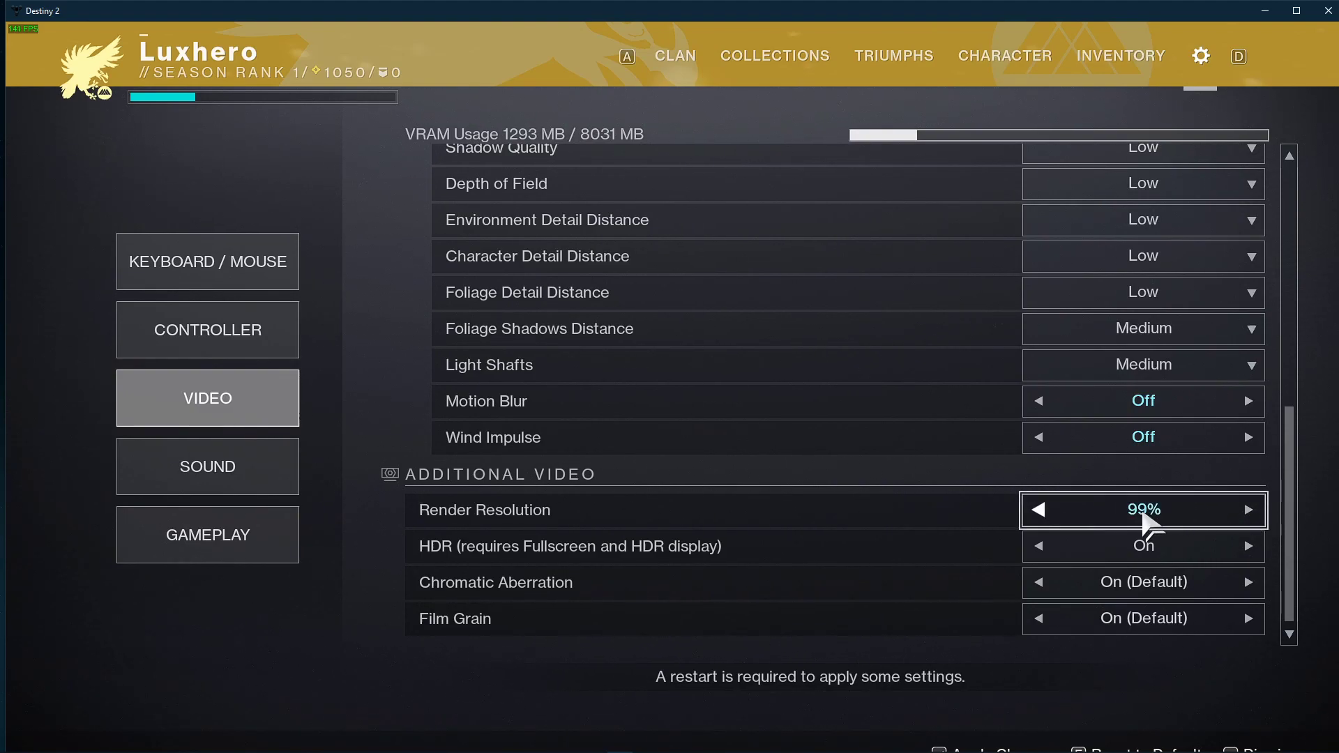
click(1166, 527)
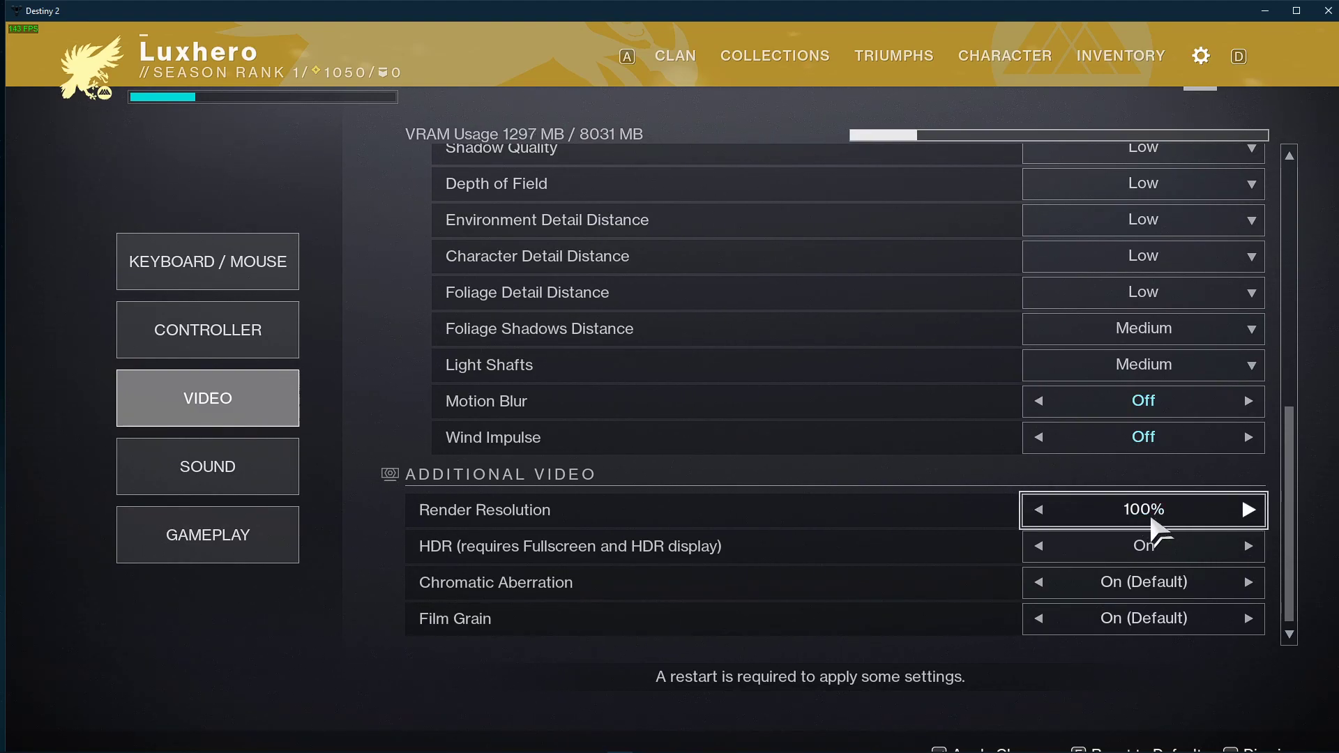
drag(1037, 520, 1035, 514)
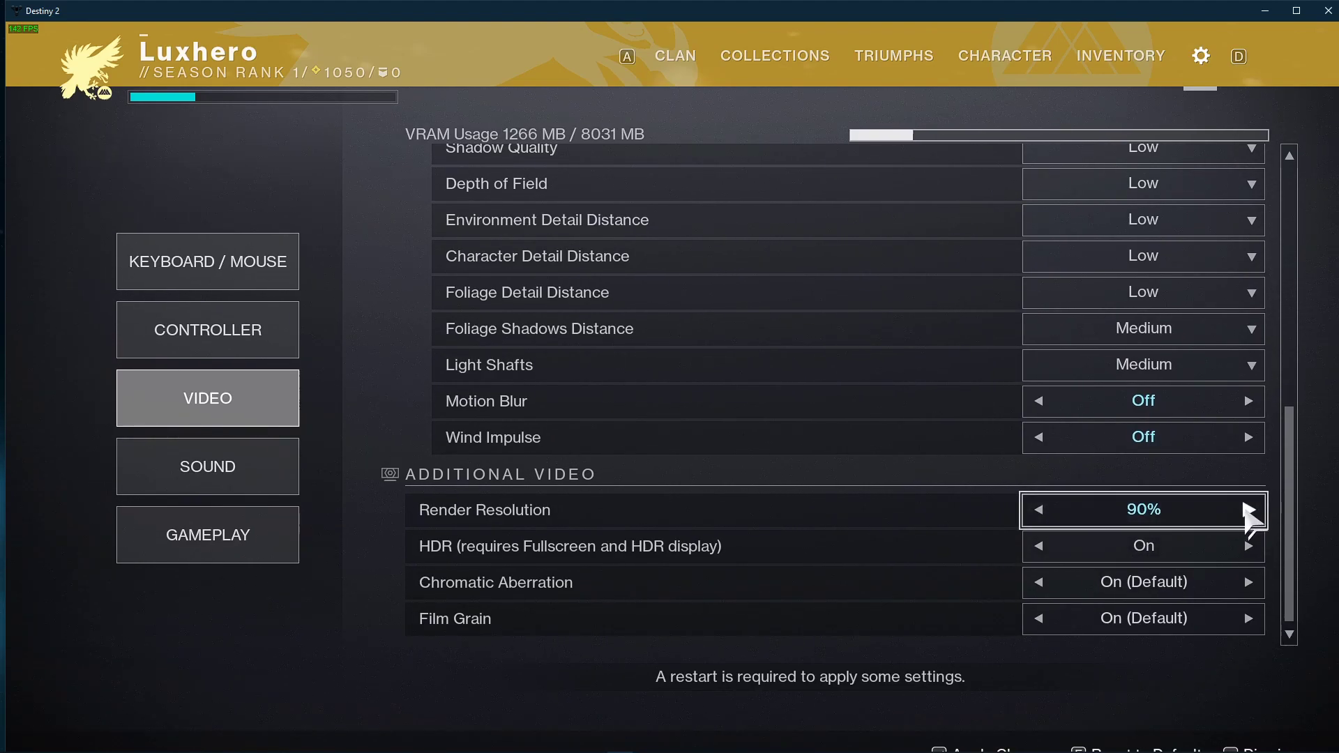
drag(1247, 509, 1246, 509)
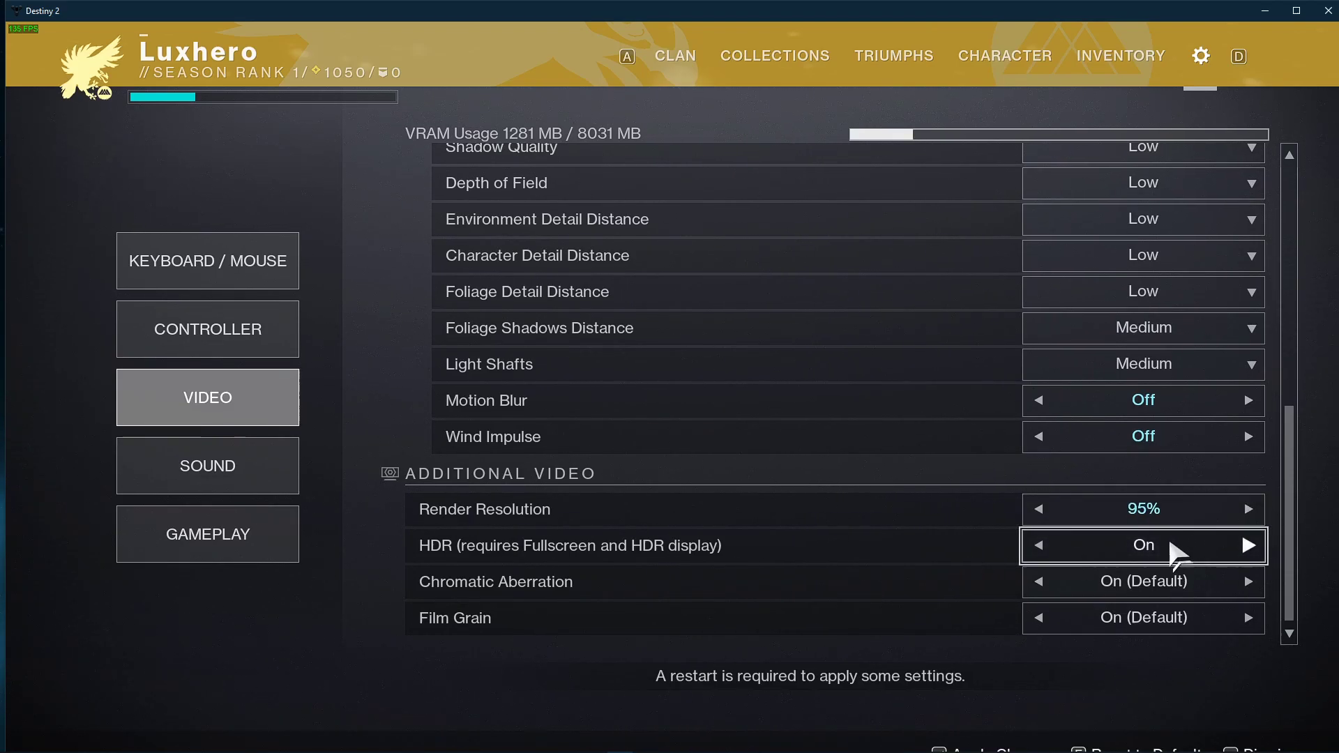
Turn HDR, Chromatic Aberration and Film Grain off, then exit to the orbit screen
click(1039, 545)
click(1039, 581)
click(1039, 618)
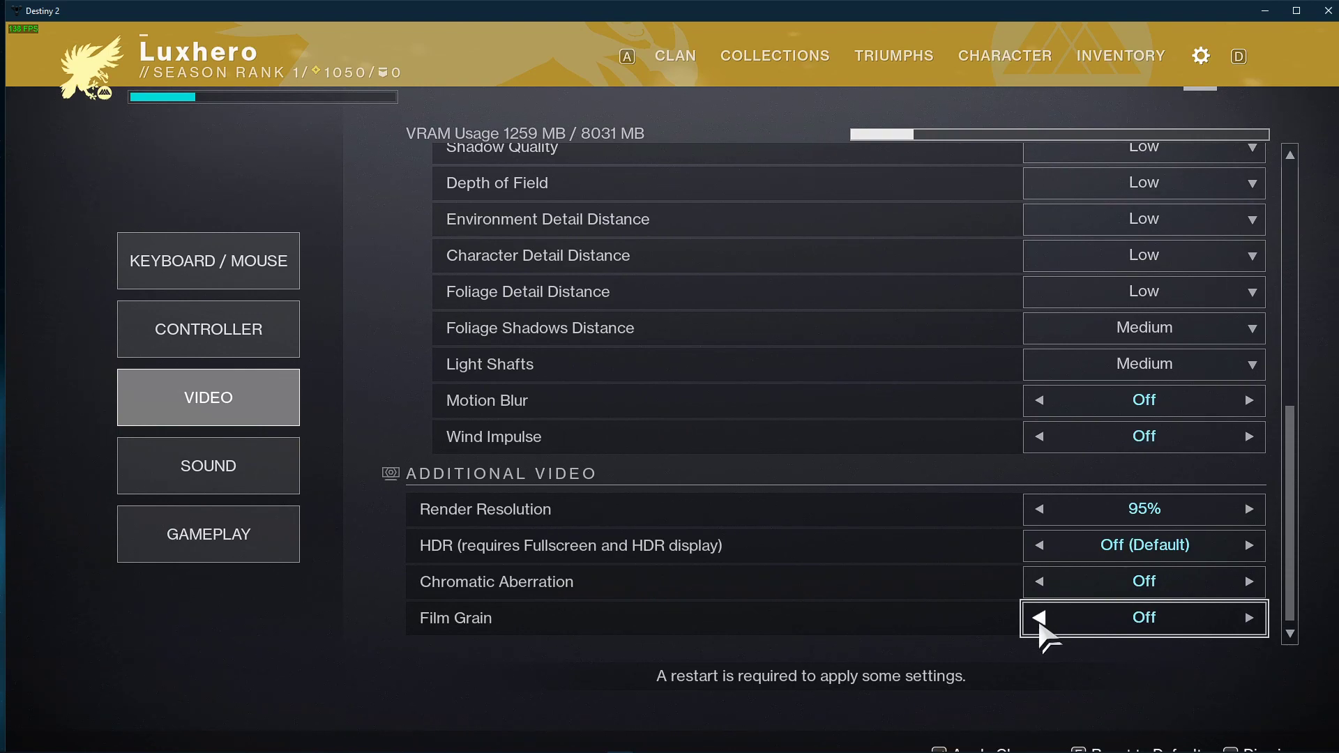
key(Escape)
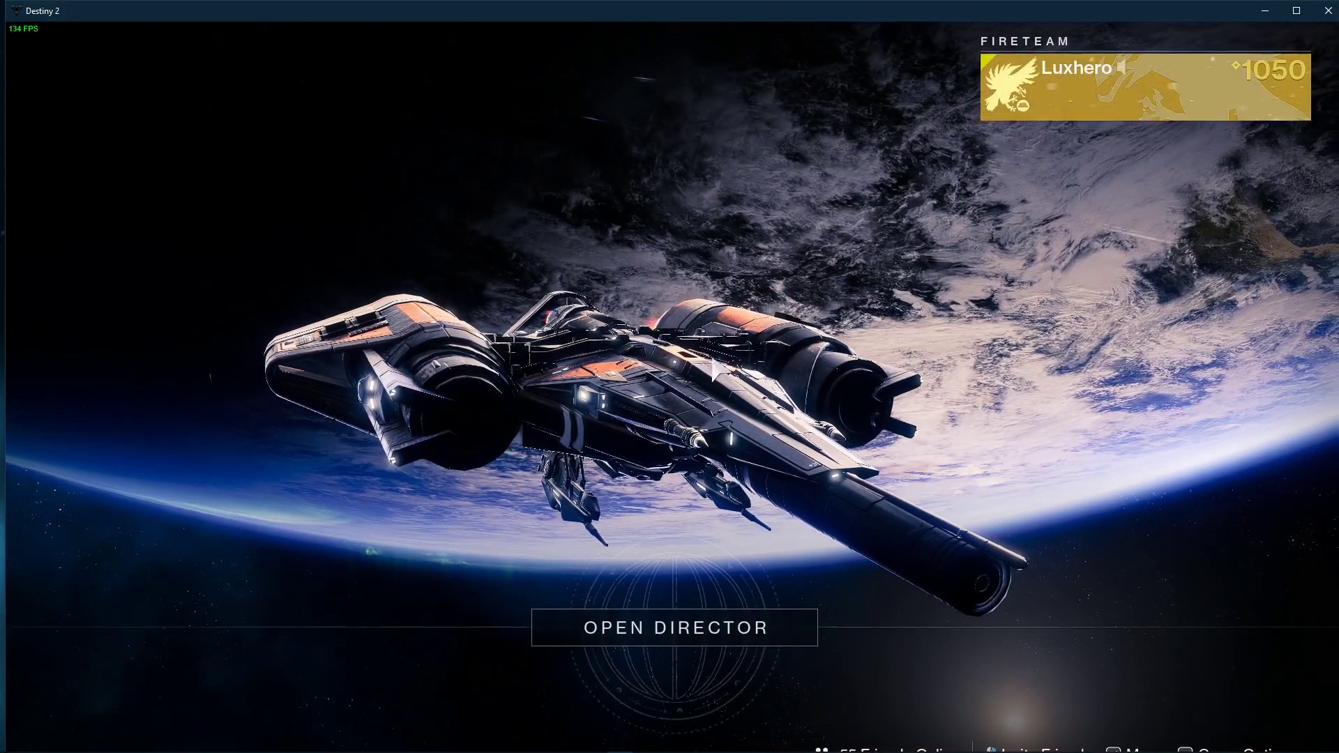
Set destiny2.exe to High priority in Task Manager's Details tab and confirm the change
click(645, 746)
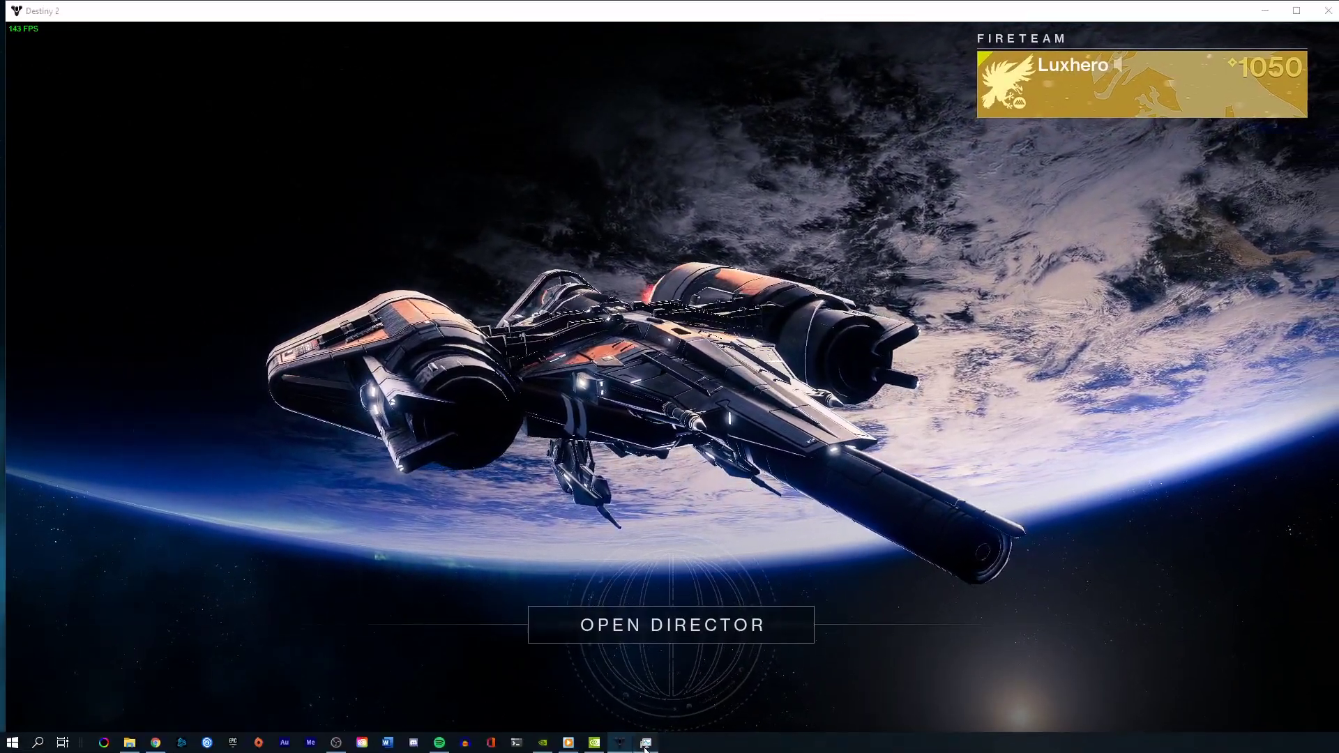
drag(643, 128, 663, 125)
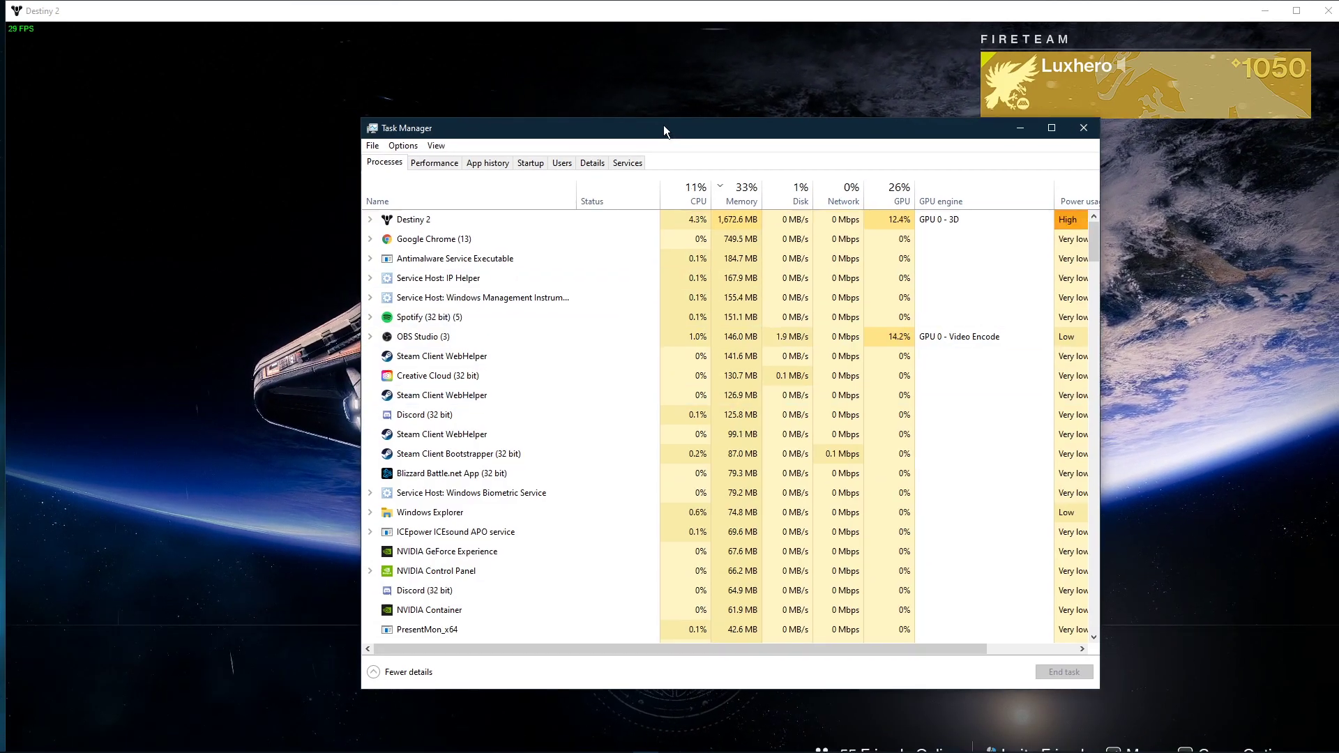
right_click(407, 220)
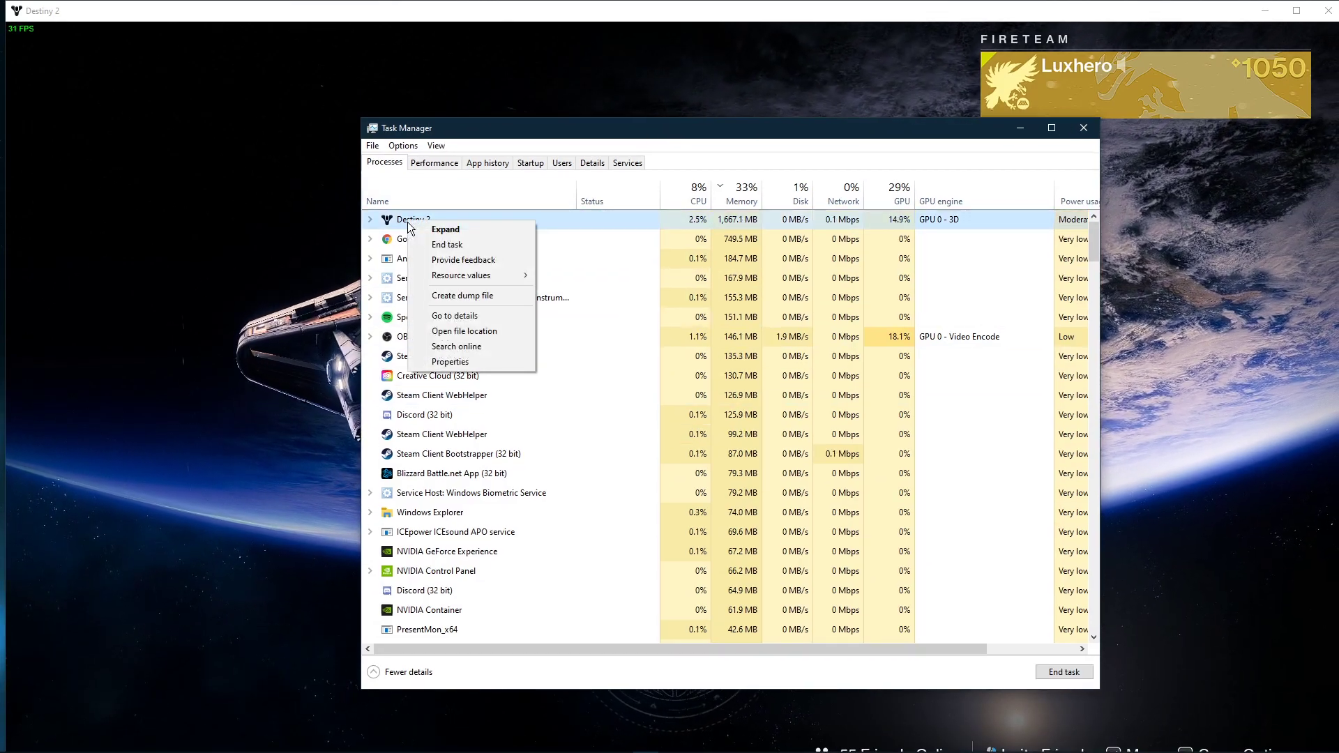
click(423, 316)
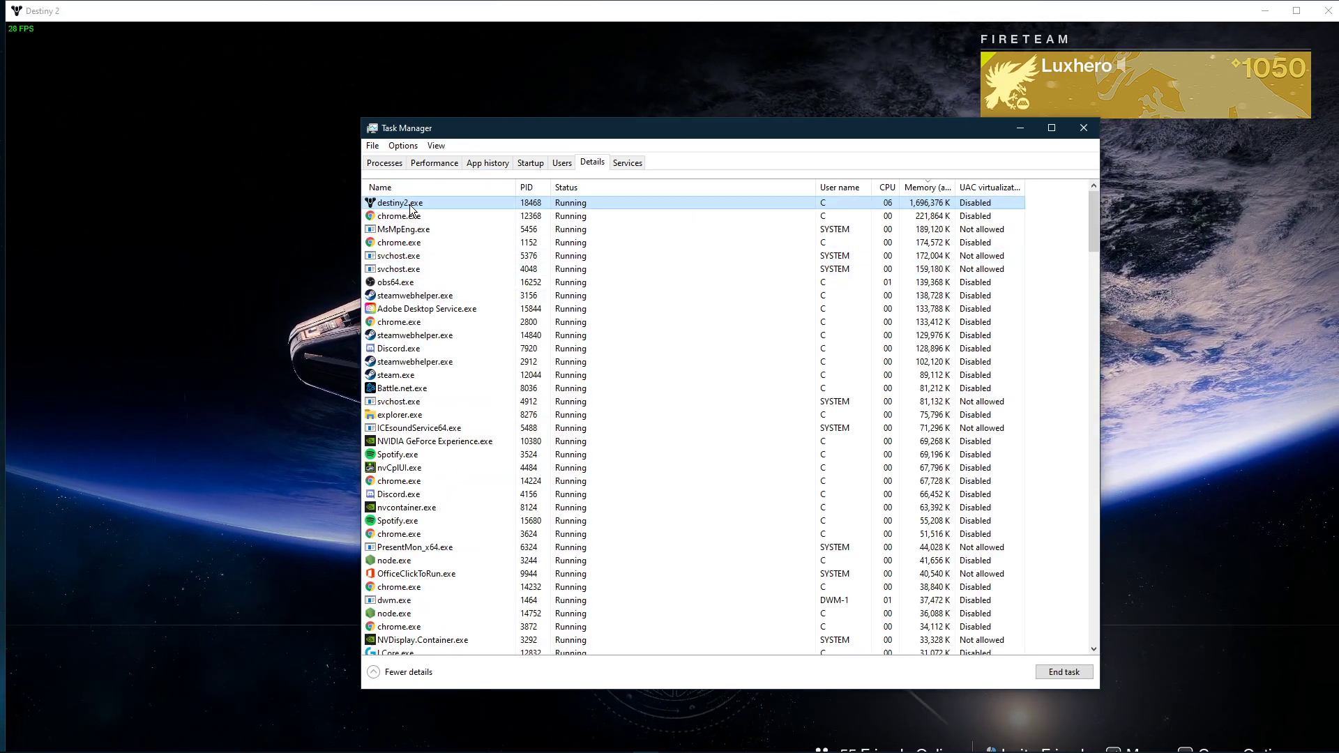
right_click(411, 209)
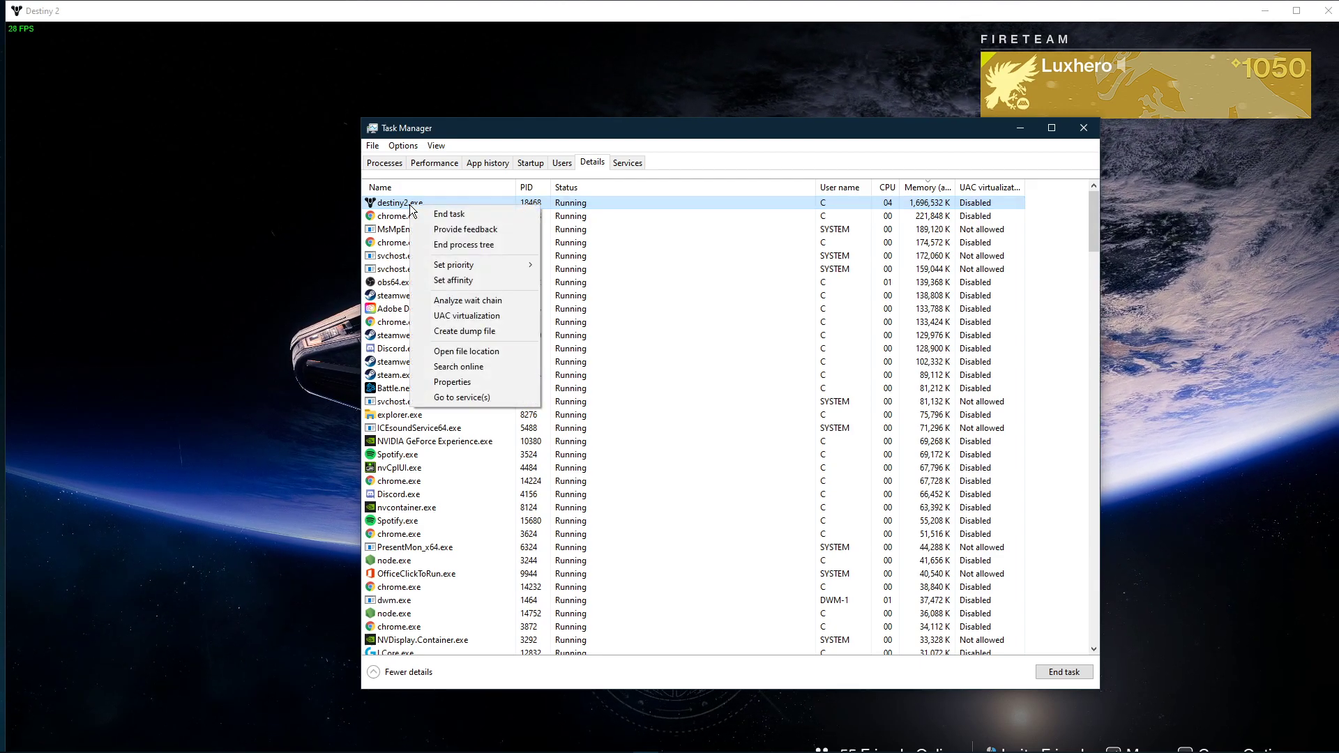
mouse_move(474, 265)
click(541, 281)
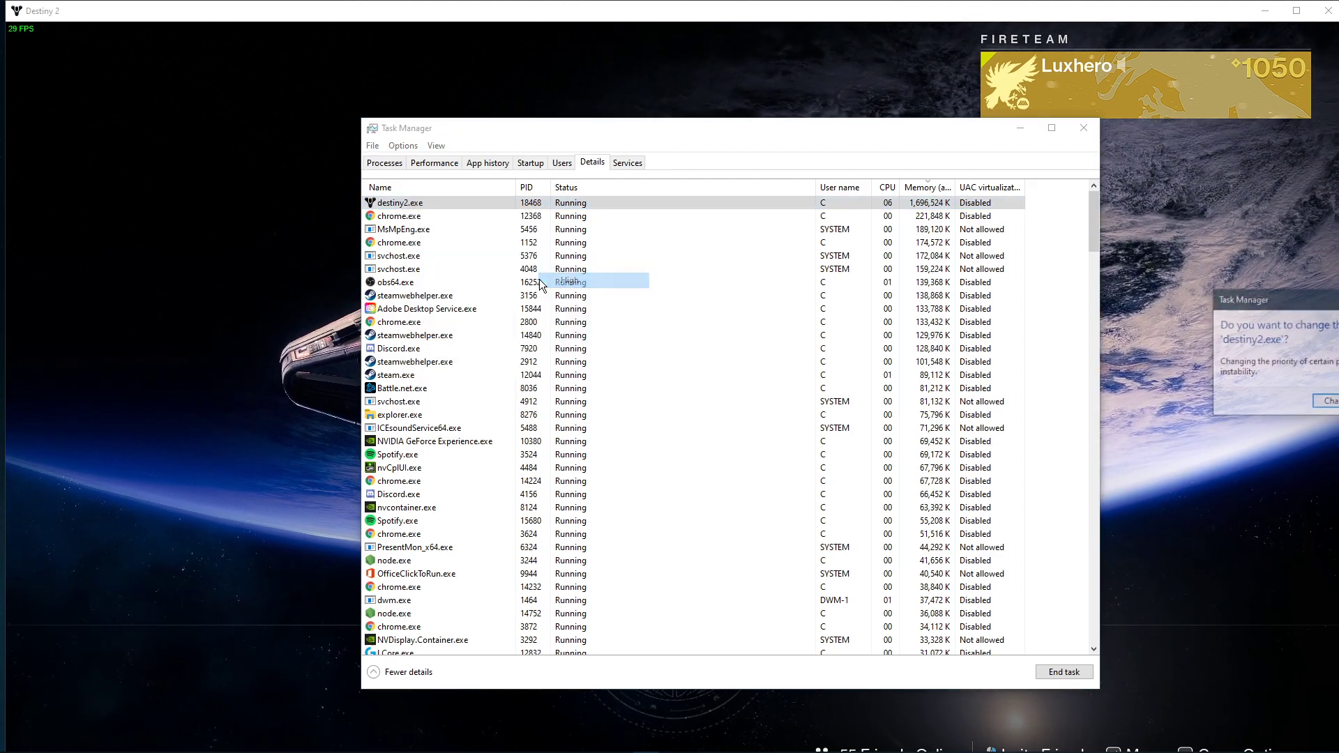
key(Return)
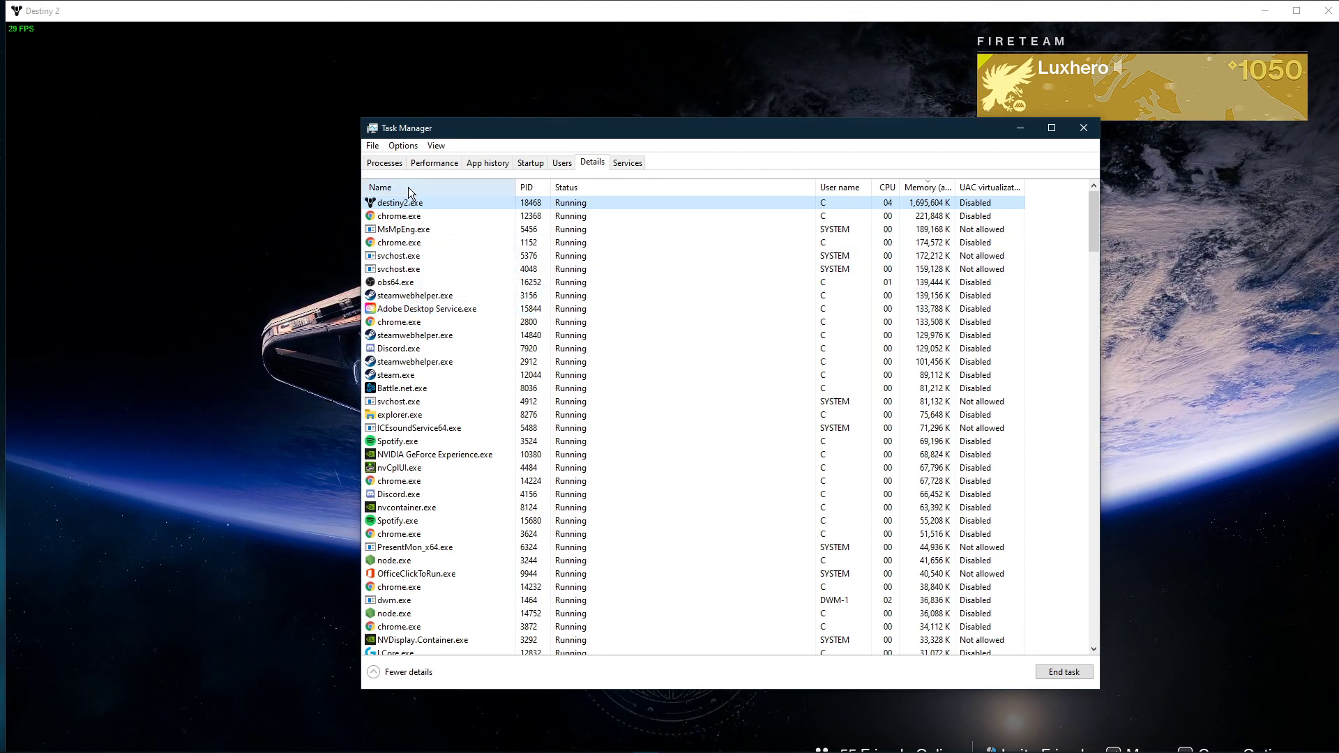
Inspect Google Chrome and OBS Studio without ending them, then sort processes by CPU and memory
click(392, 167)
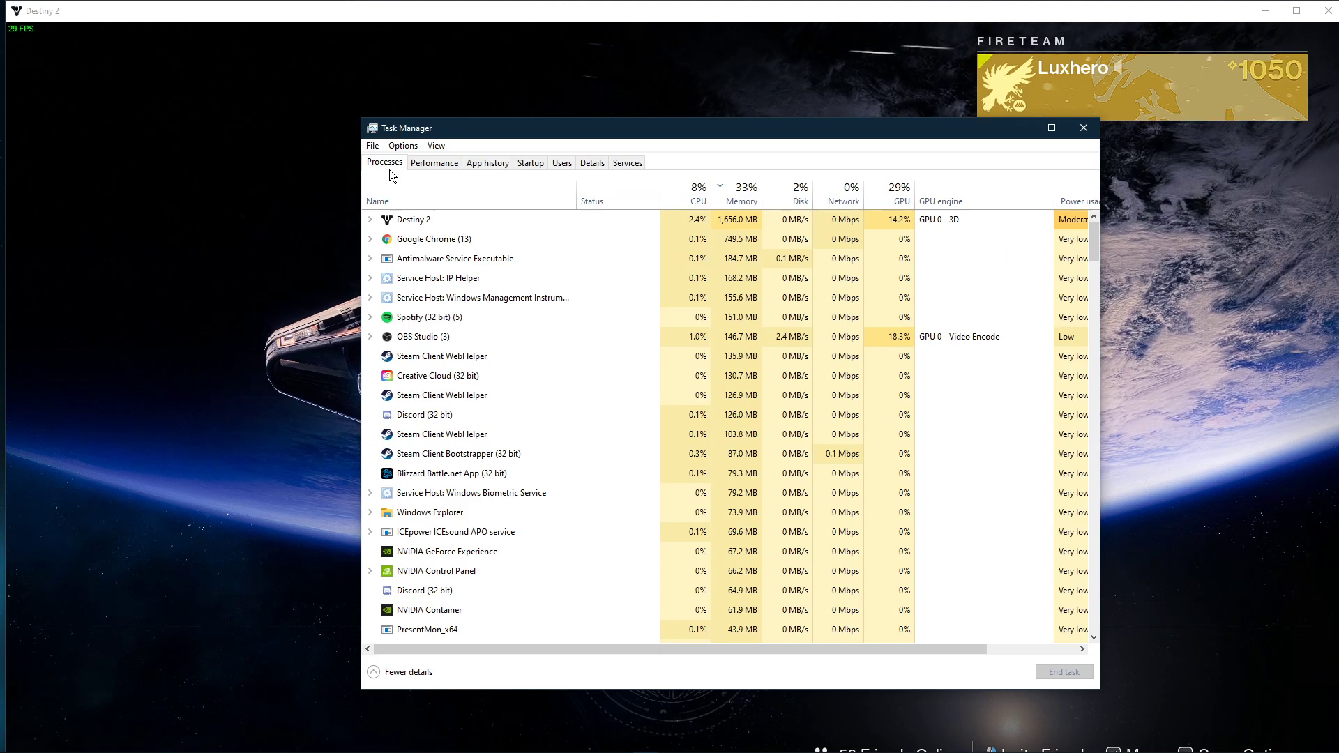
right_click(403, 239)
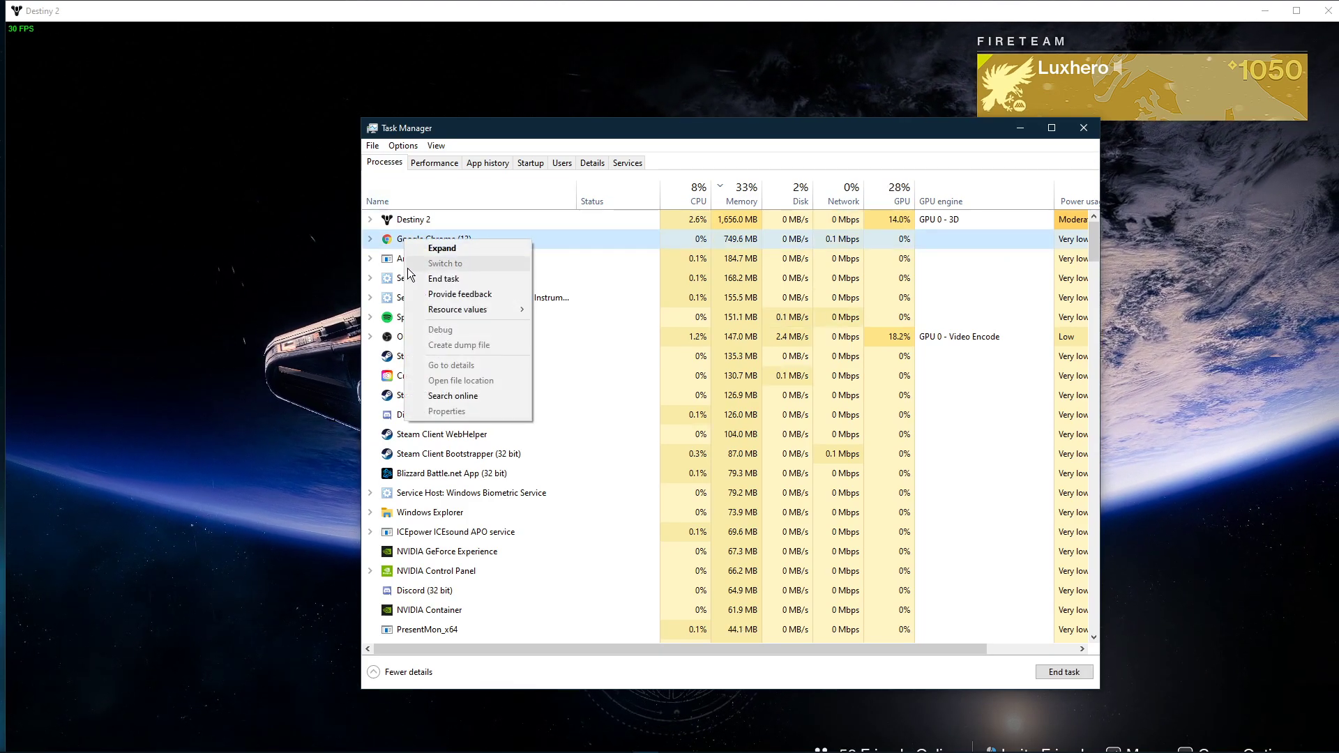
click(555, 244)
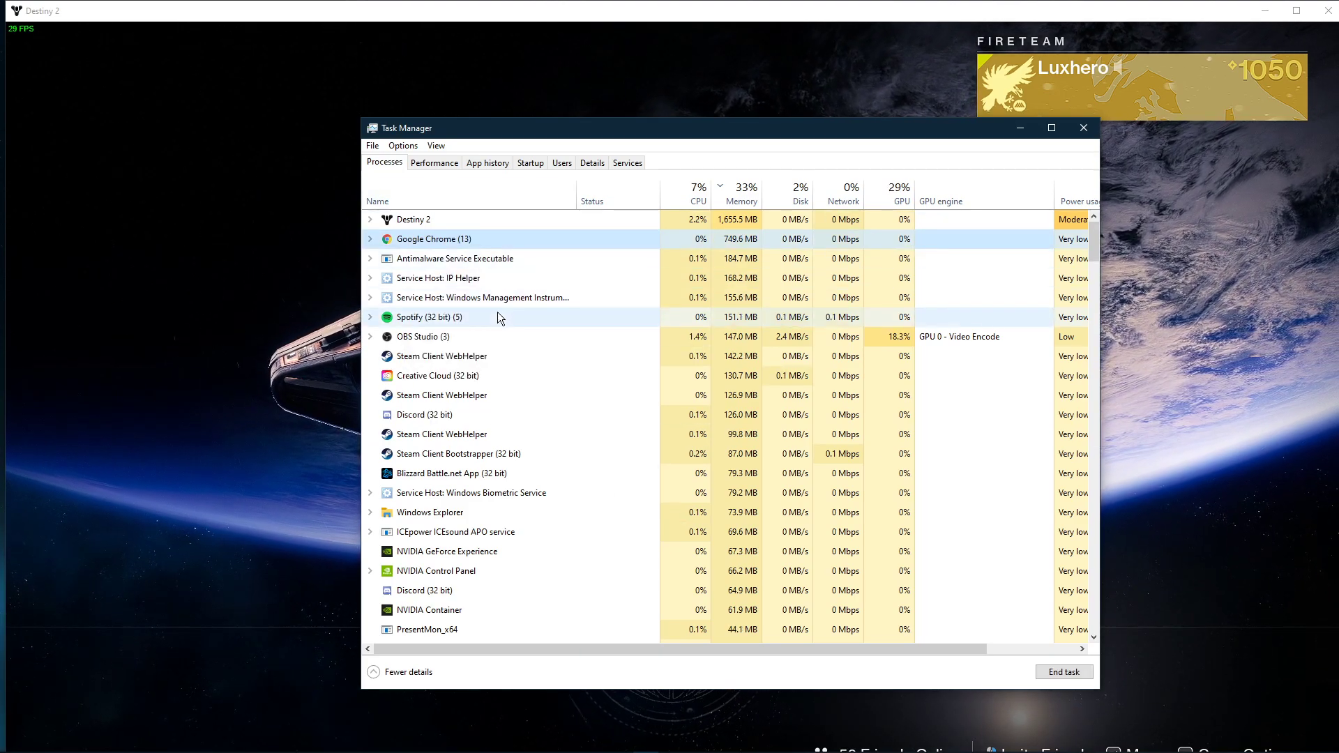
right_click(461, 338)
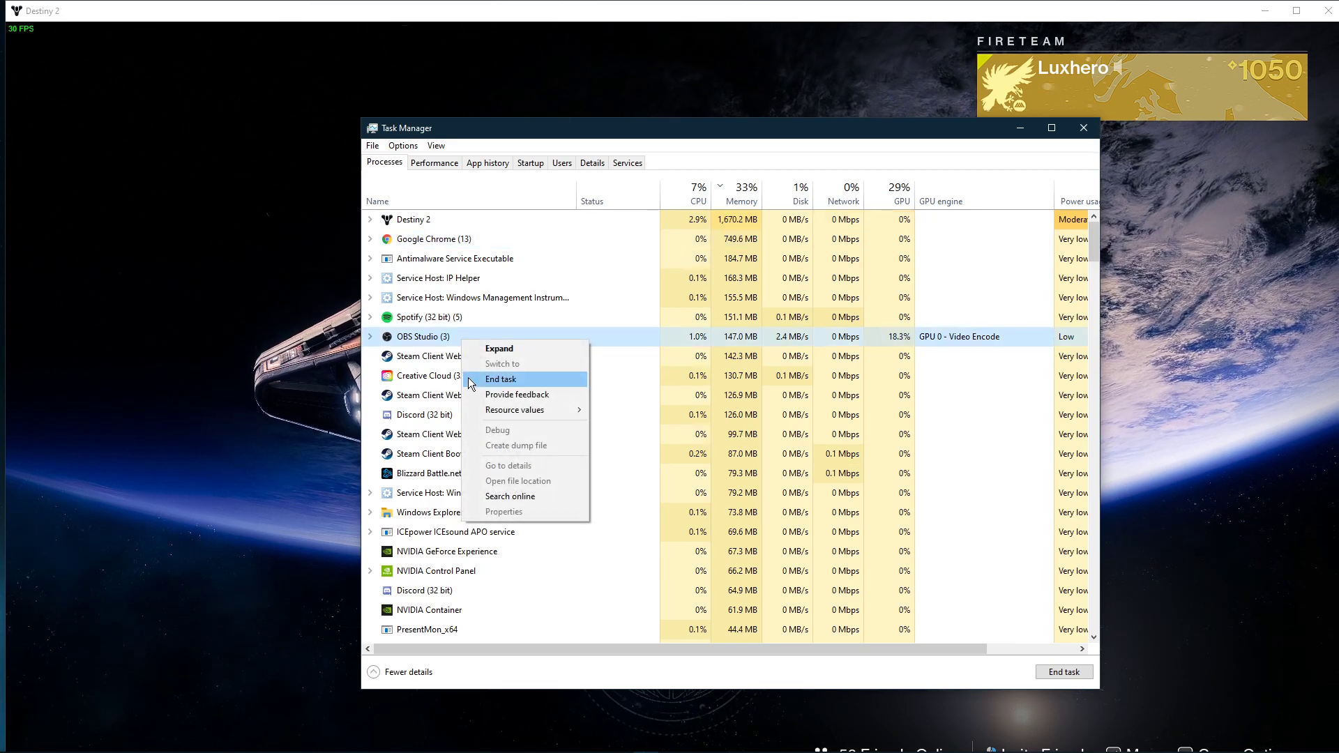
click(602, 258)
click(683, 198)
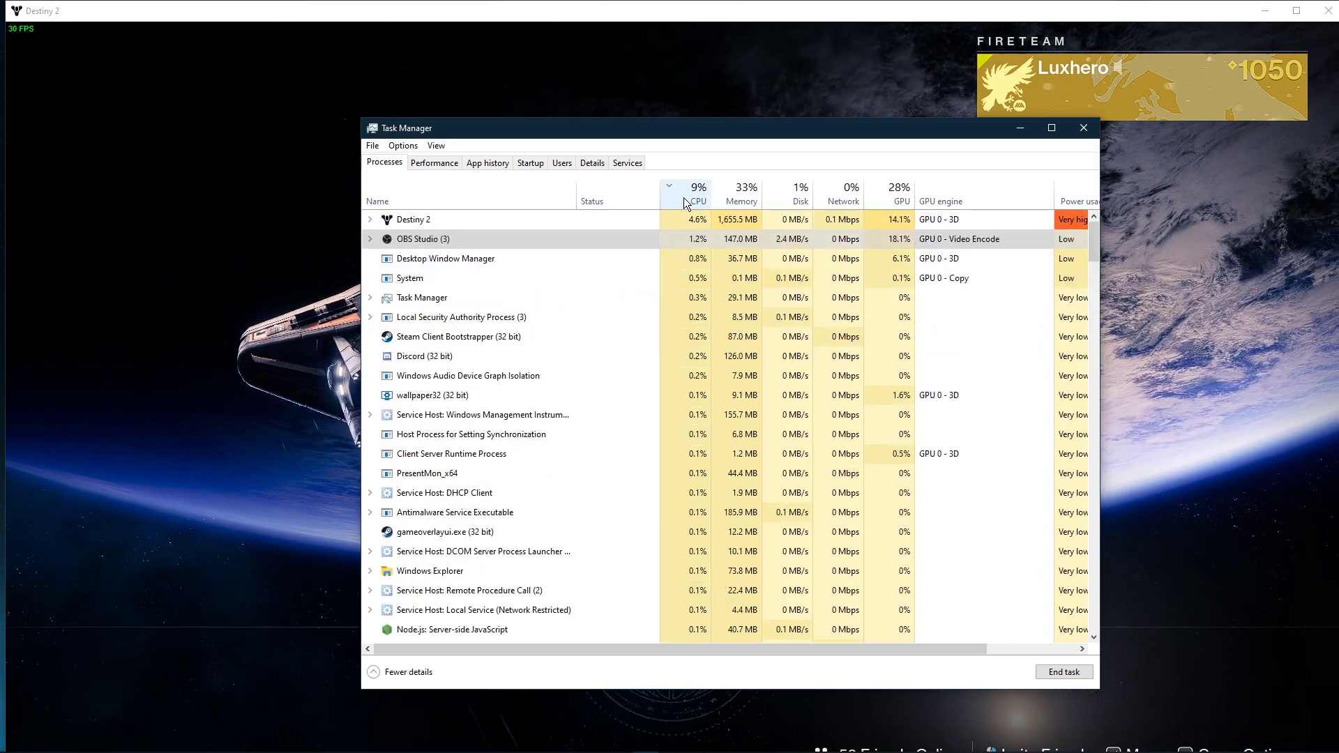
click(735, 197)
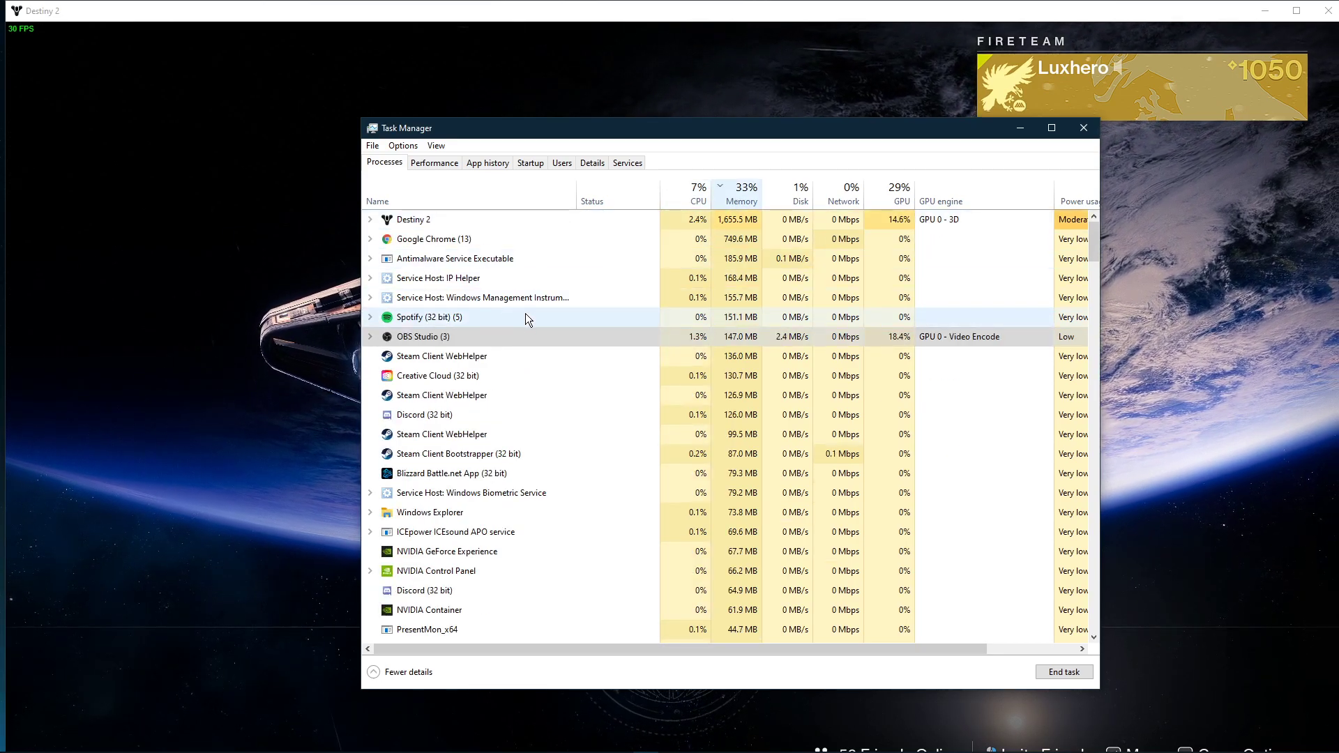
Inspect the AcroTray and CCXProcess startup entries, then close Task Manager
click(528, 164)
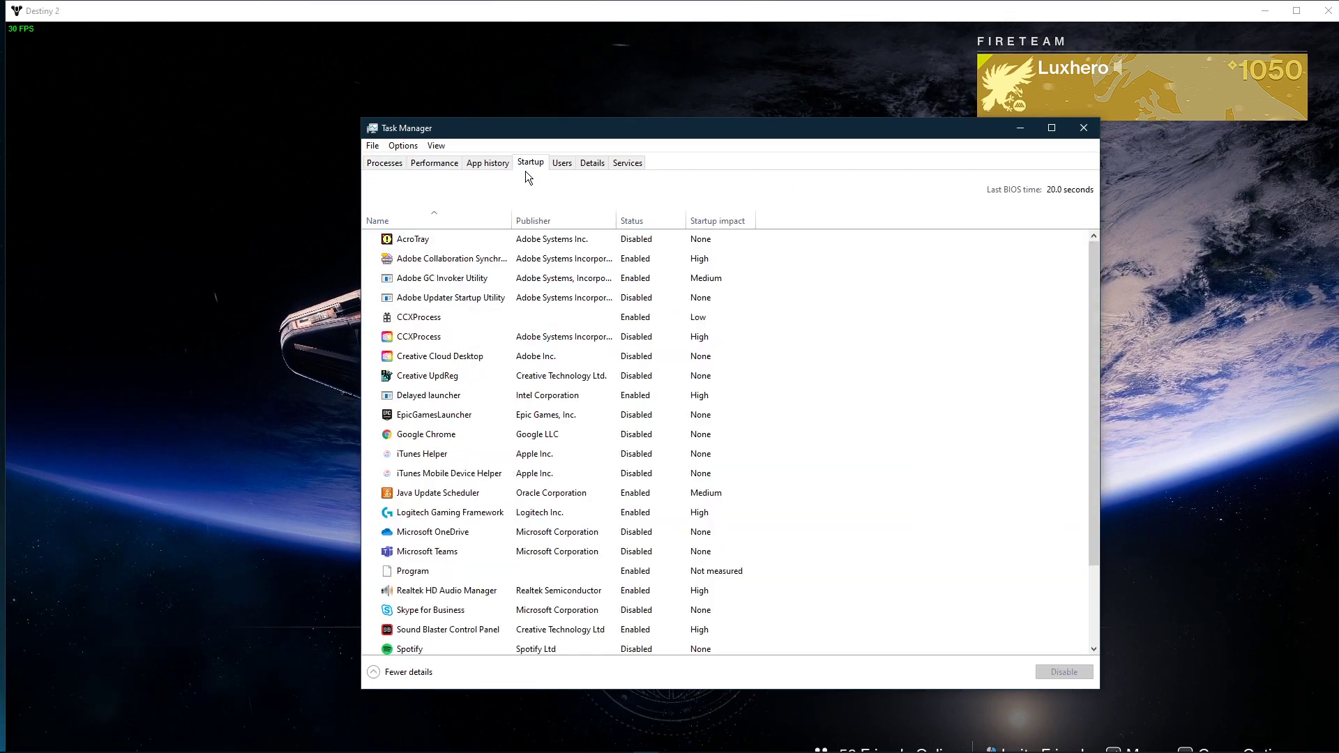
right_click(496, 238)
click(516, 324)
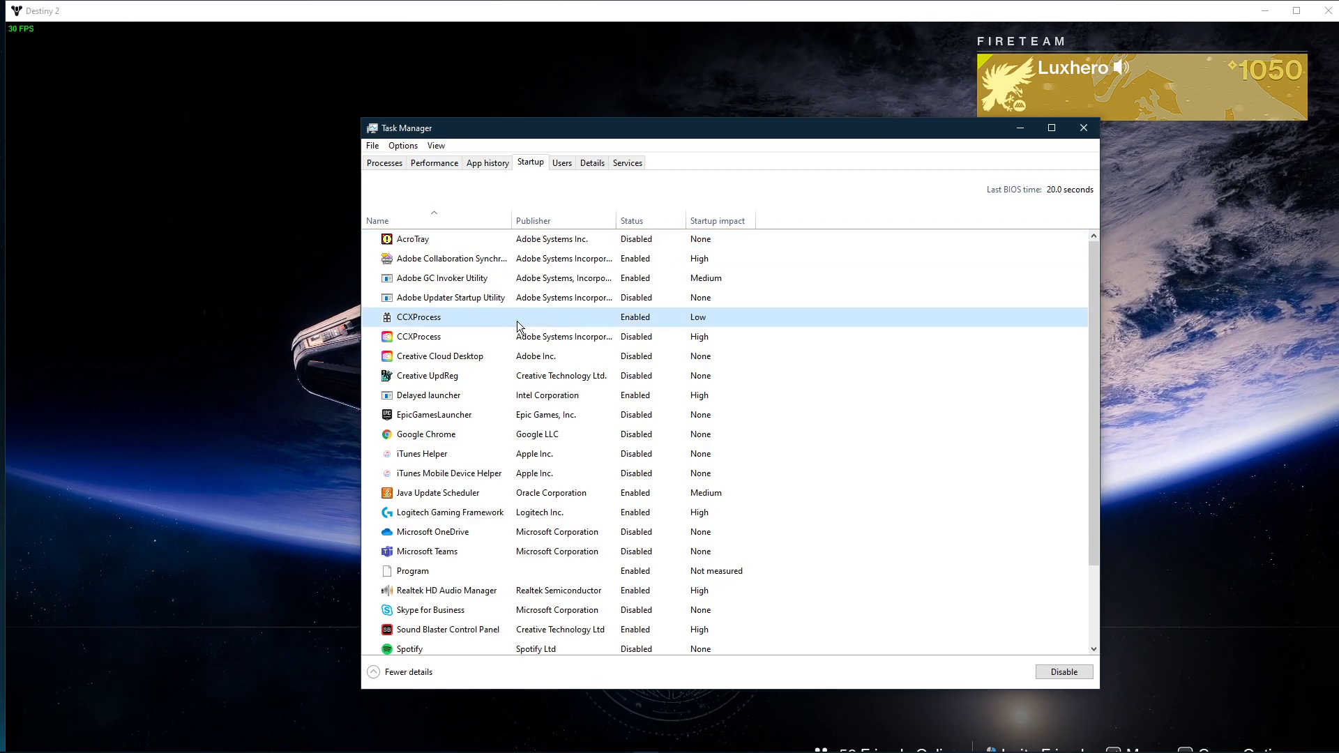
right_click(517, 320)
click(1081, 131)
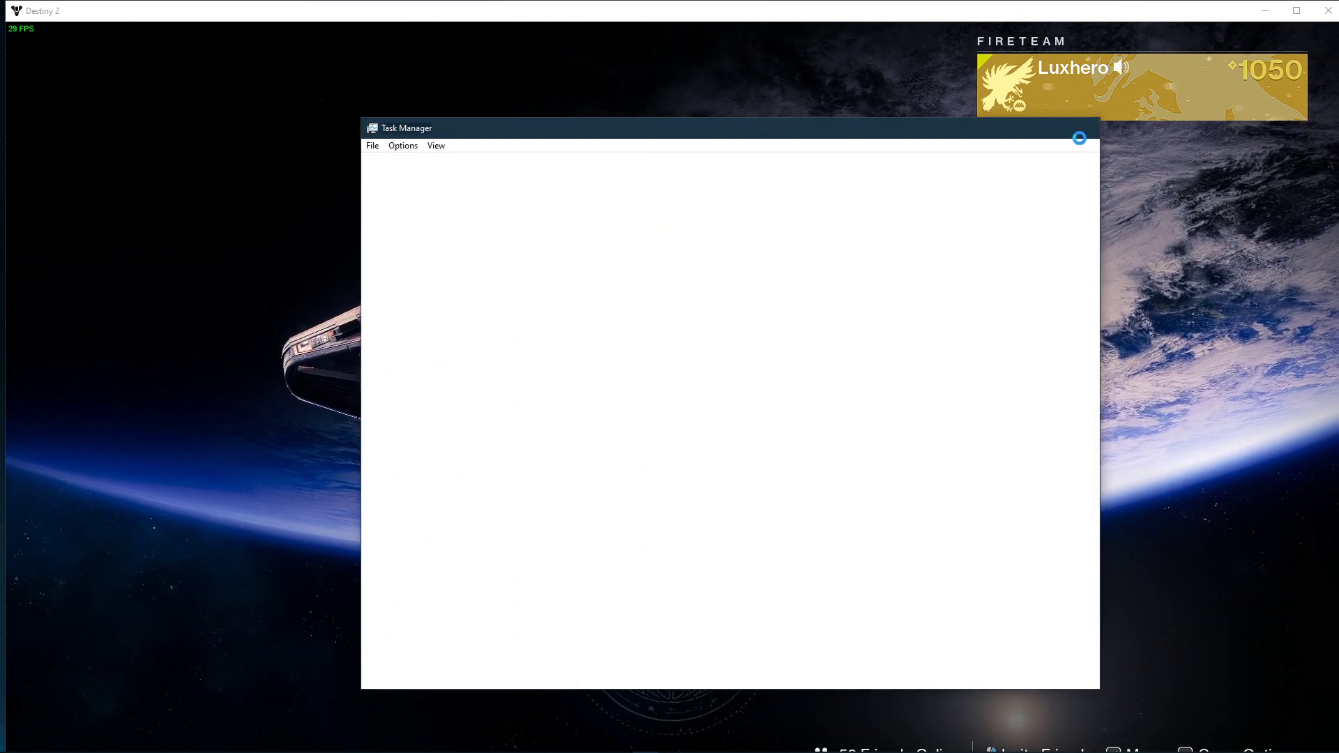
key(Escape)
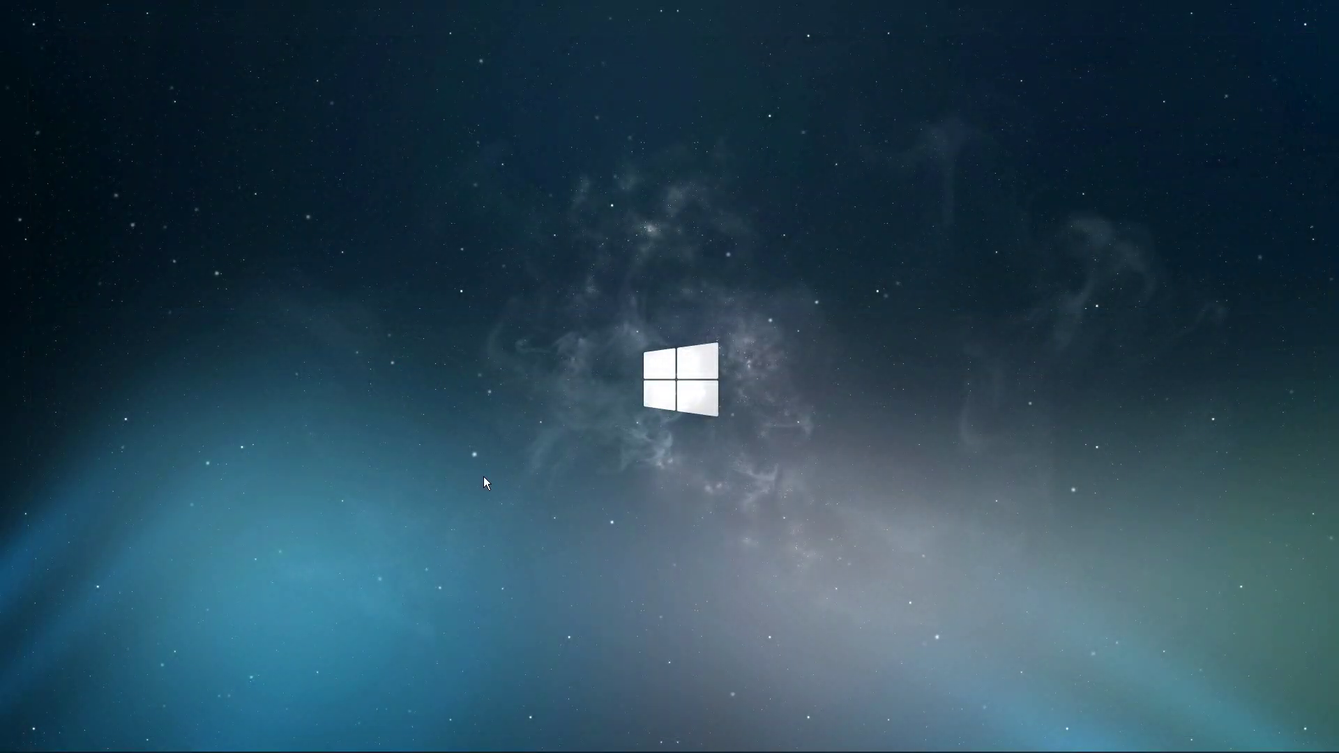
Search 'game bar', verify Game Bar and background and audio recording are off, then close Settings
key(super)
text(game b)
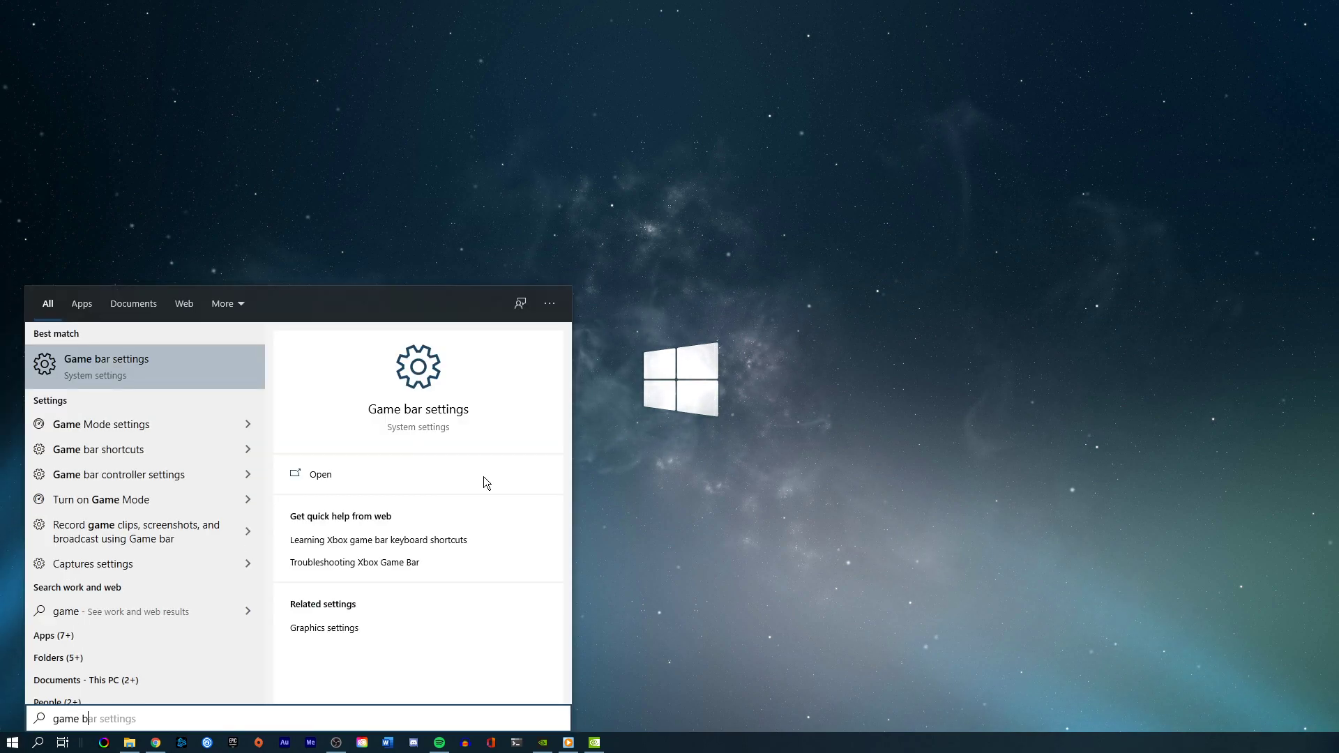
text(ar)
key(Return)
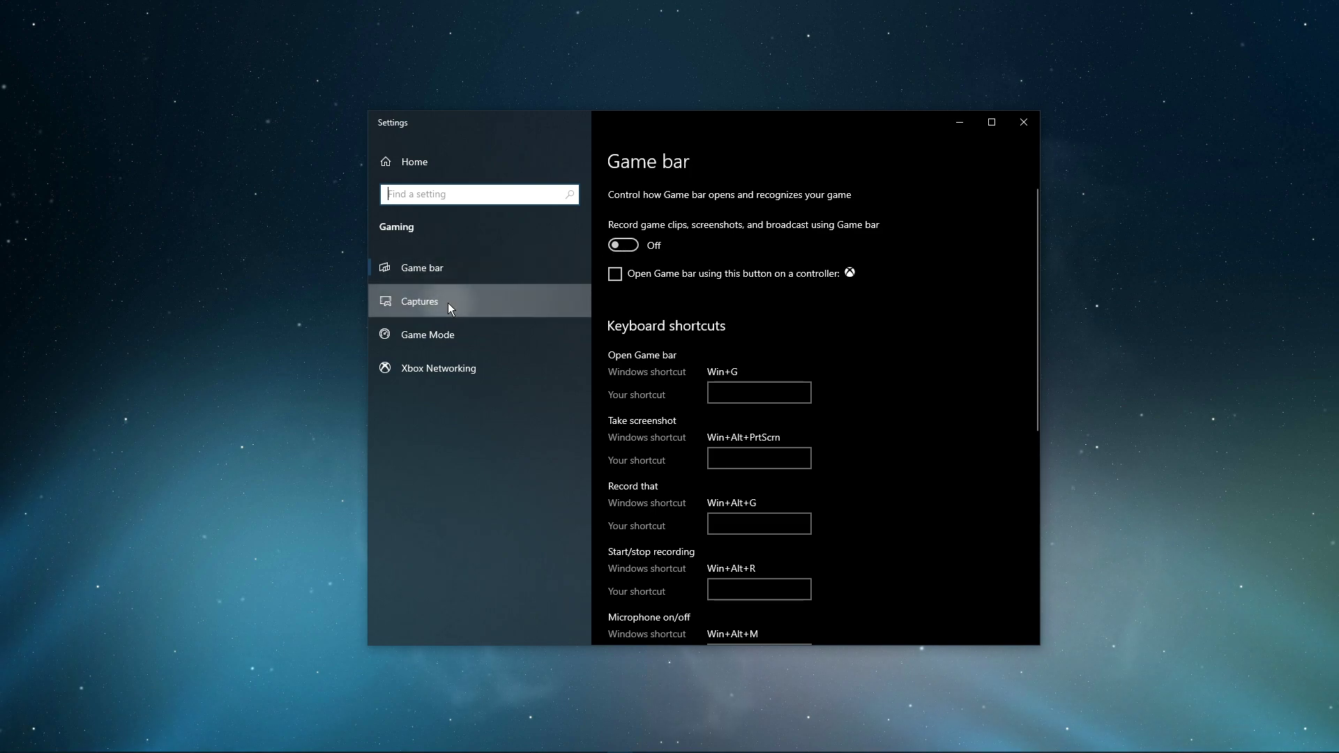
click(479, 303)
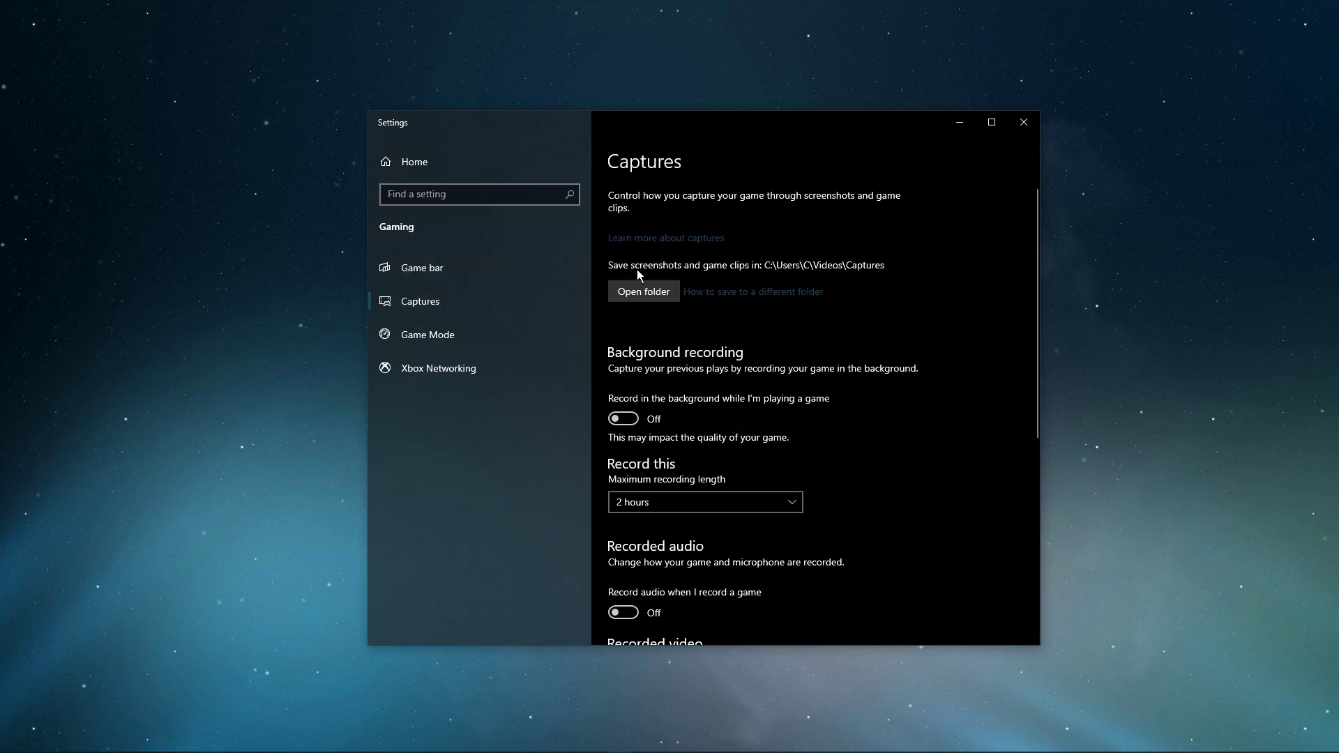
scroll(625, 442, down, 3)
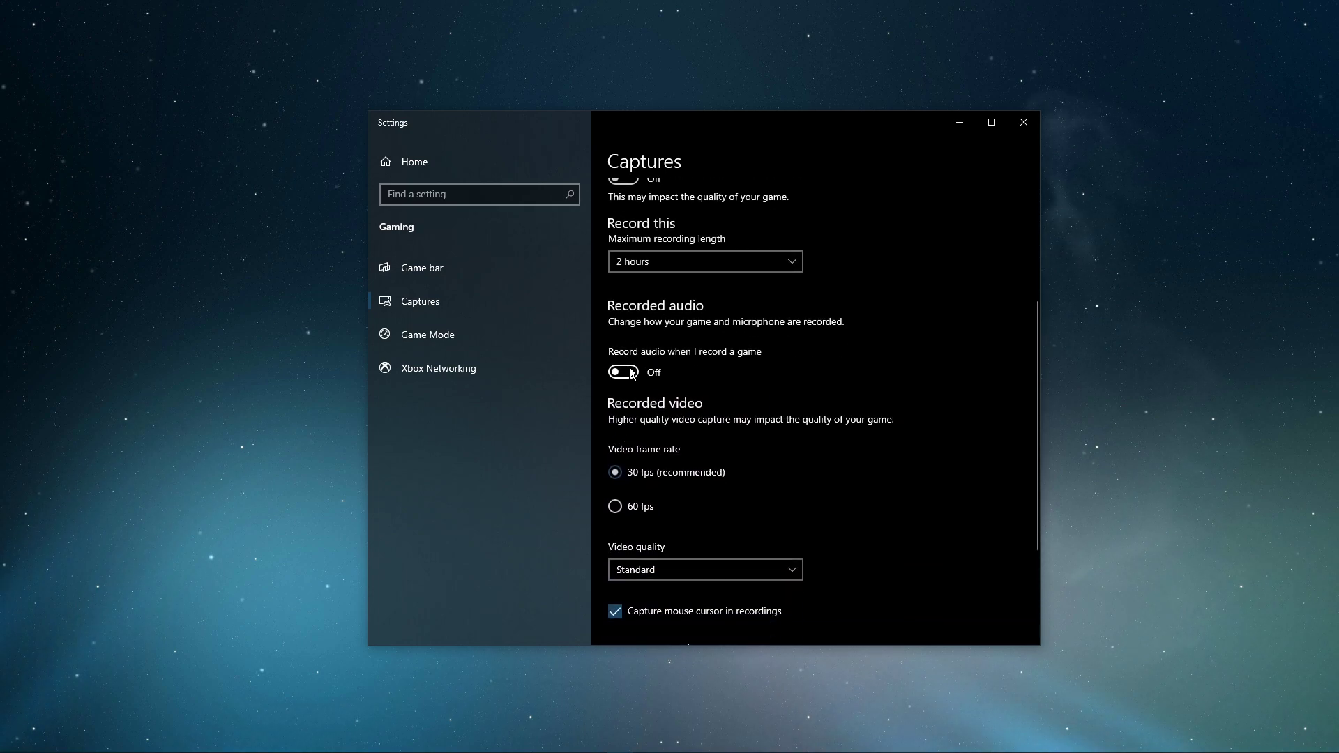
scroll(630, 373, up, 2)
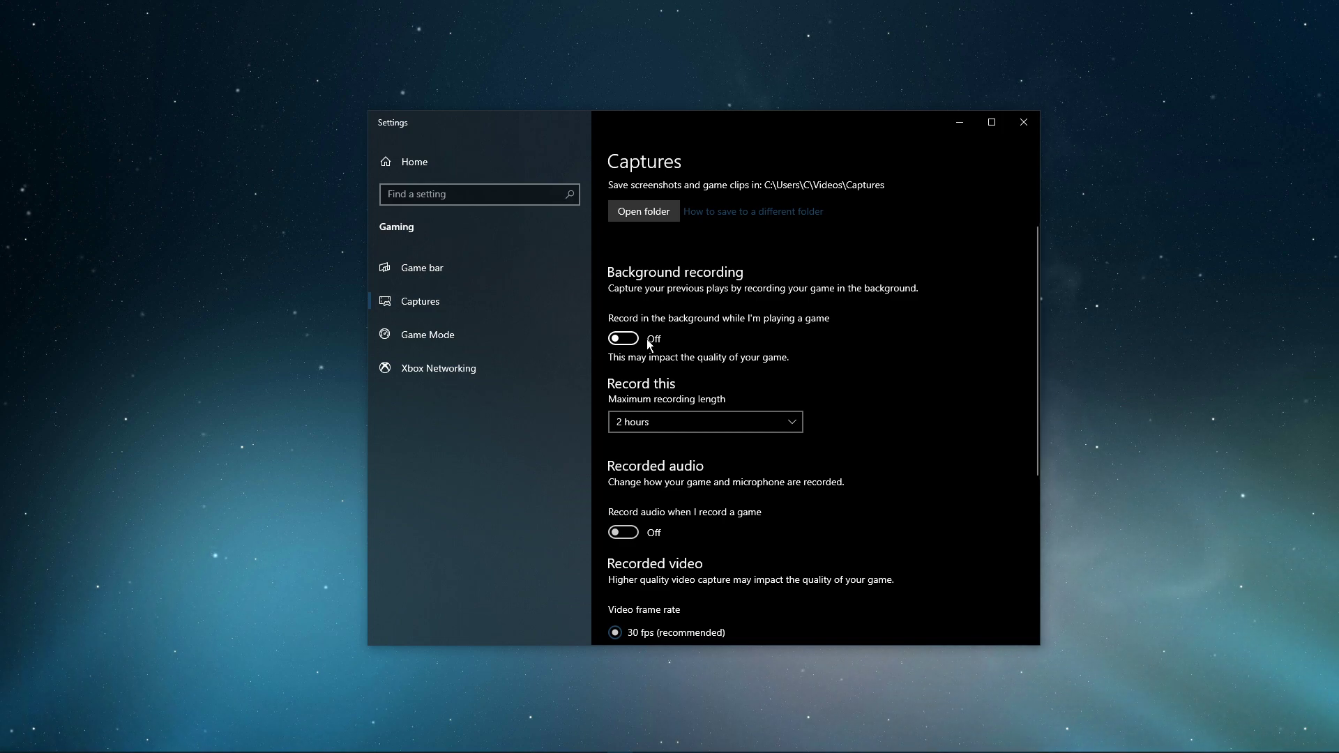
click(1022, 123)
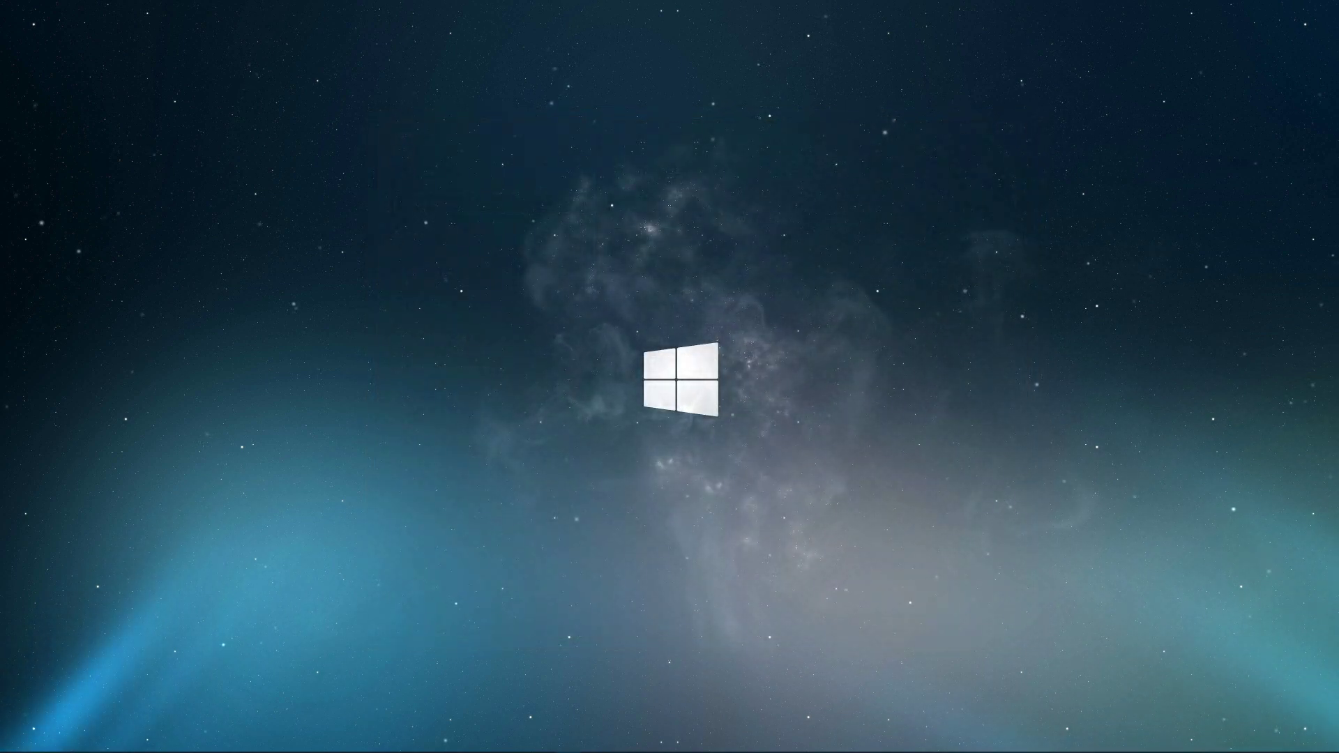
Check GeForce Experience's Drivers page for Game Ready Driver 457.51, then minimize it
mouse_move(848, 750)
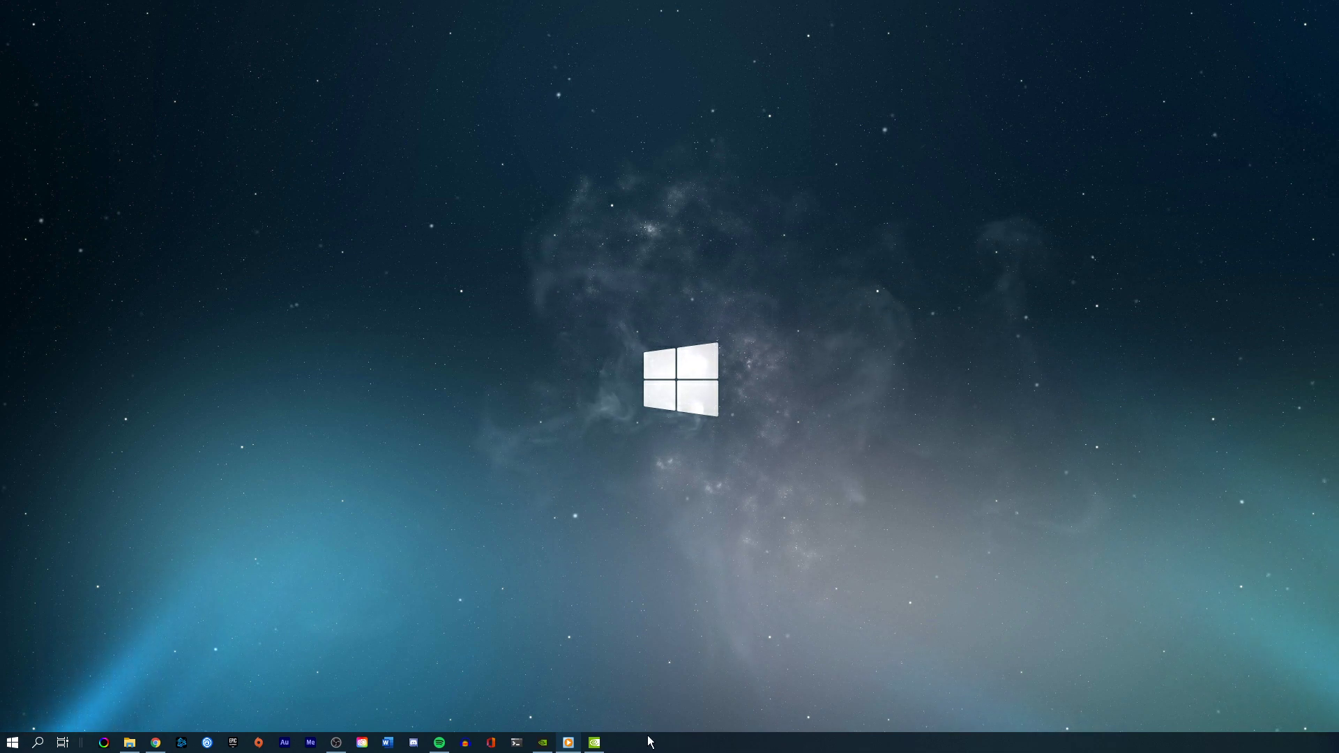
click(594, 742)
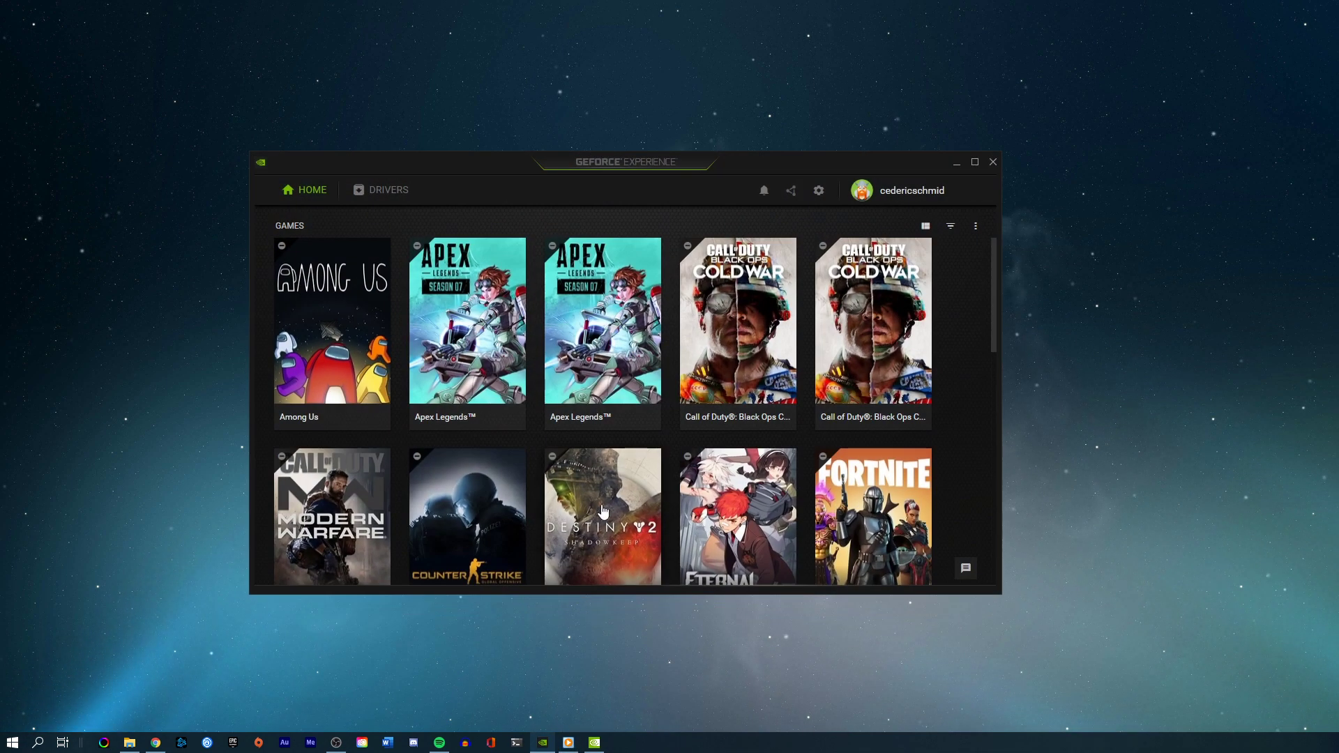
click(364, 199)
drag(575, 160, 604, 156)
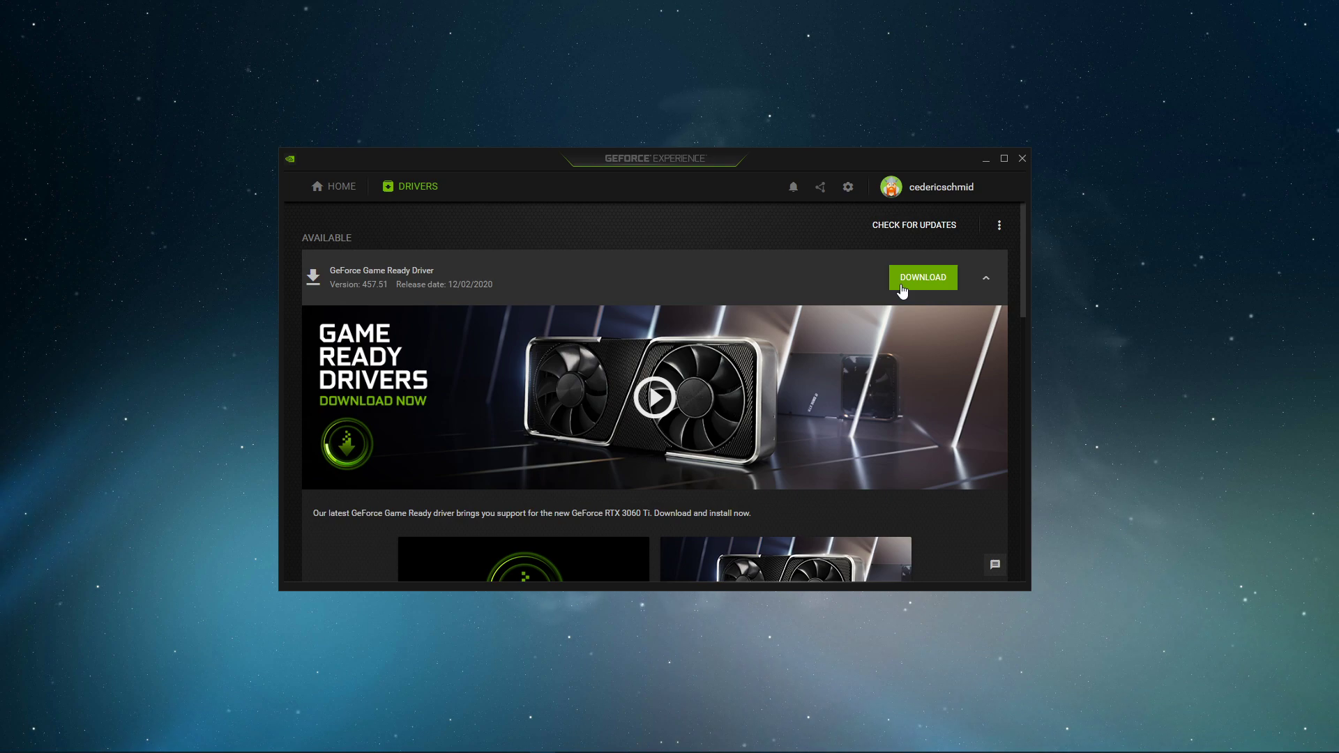
click(981, 159)
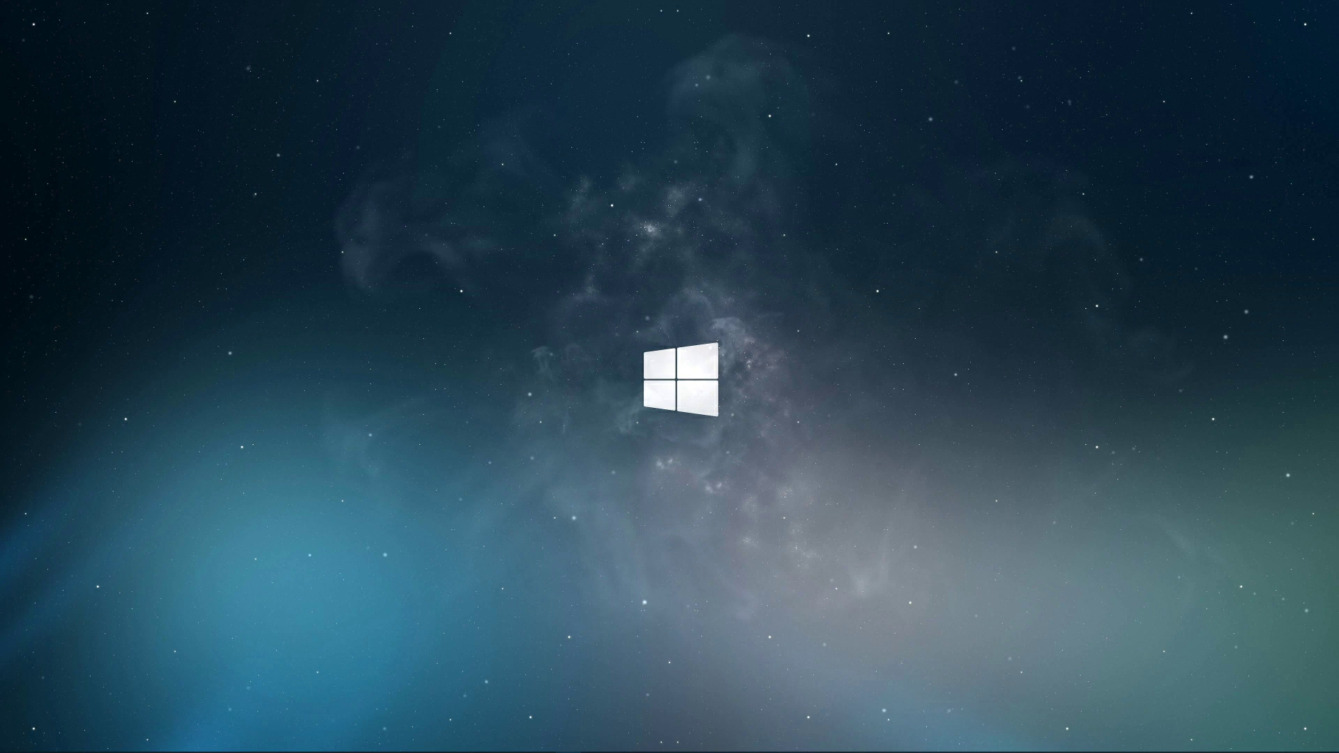
Search 'update', run Check for updates in Windows Update, then close Settings
key(super)
text(update)
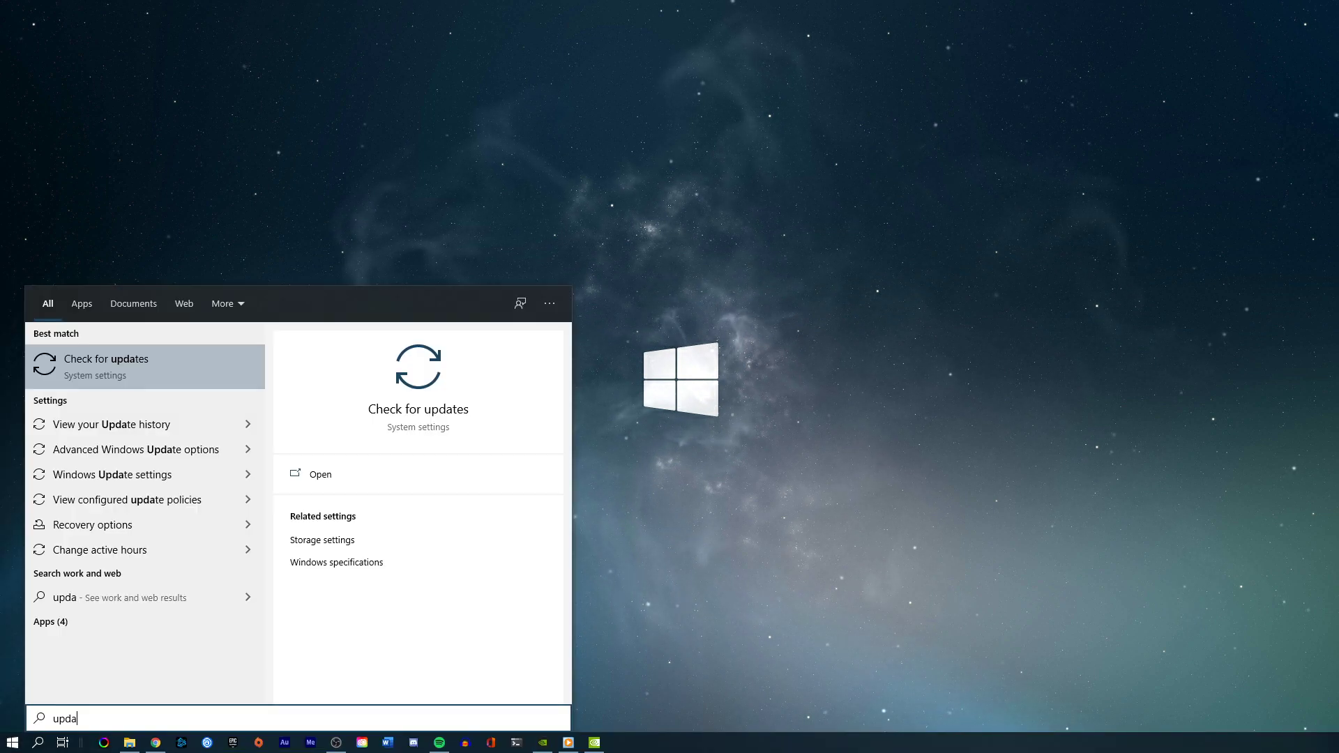
key(Return)
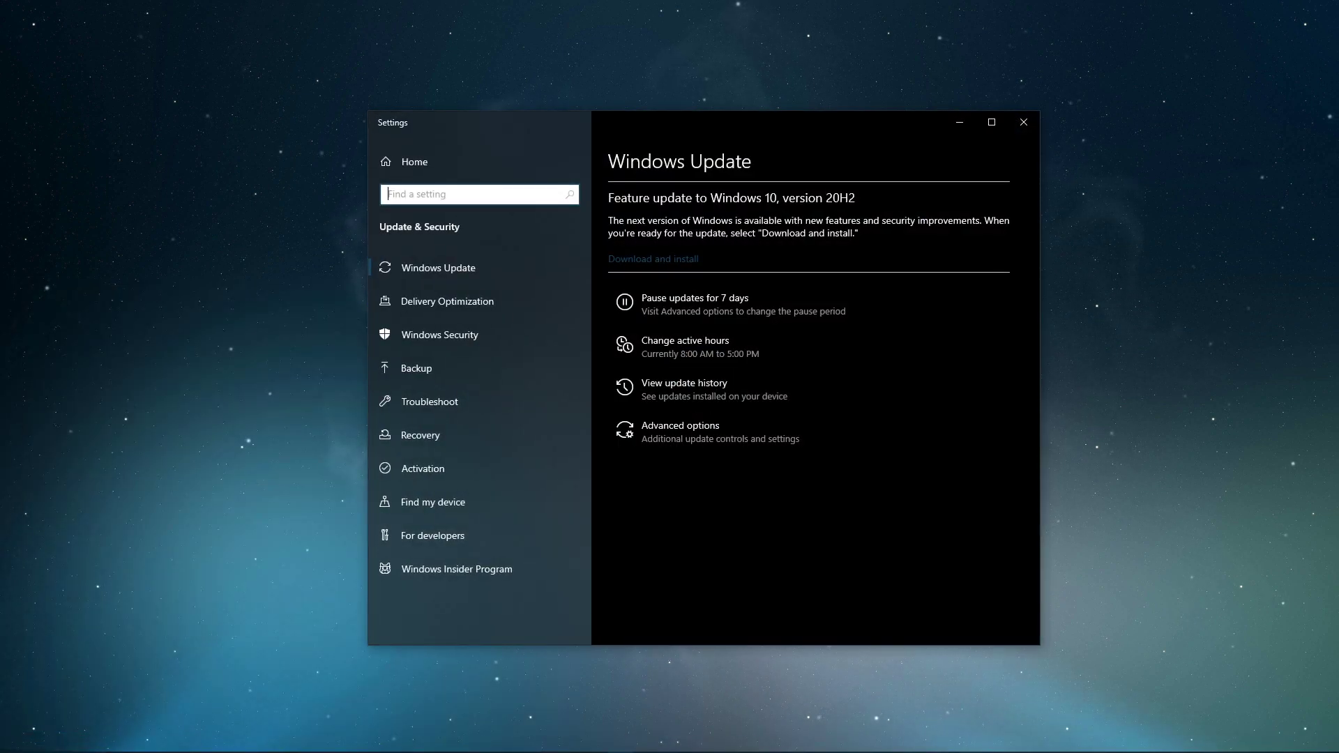
click(693, 246)
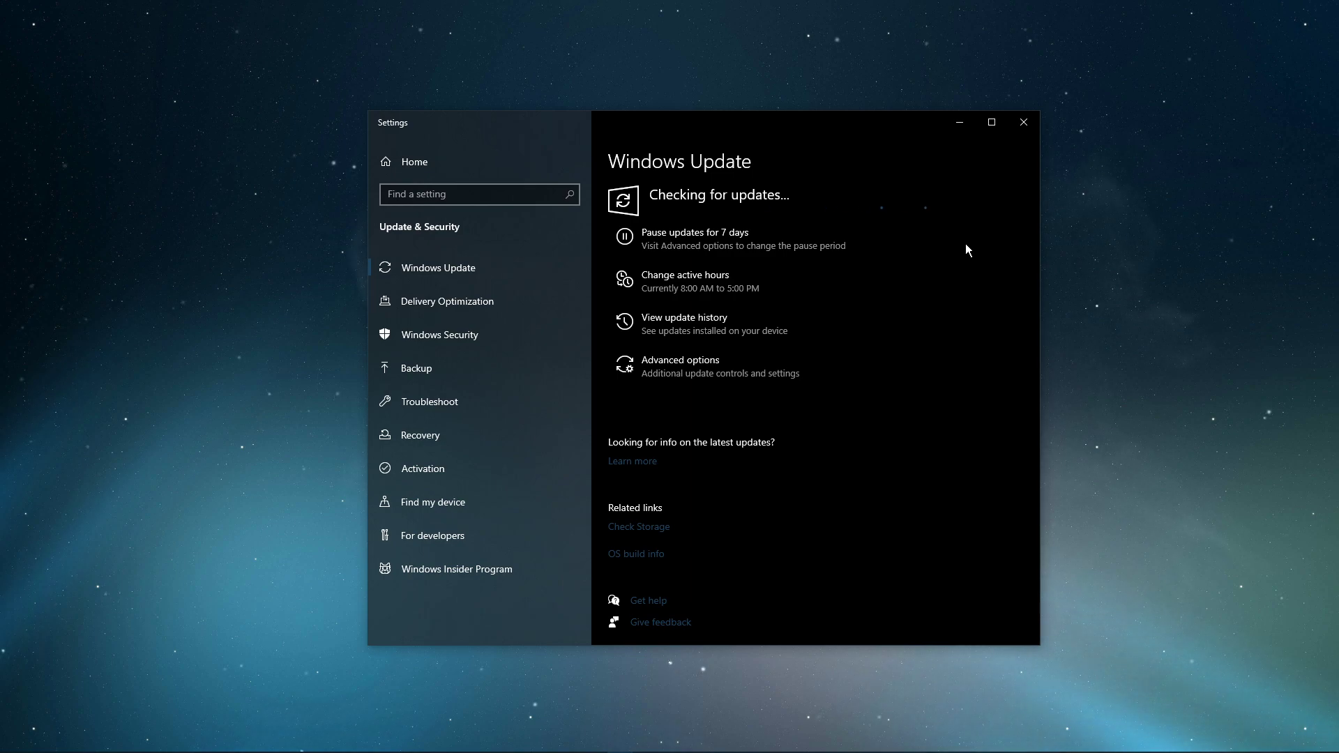
click(1024, 124)
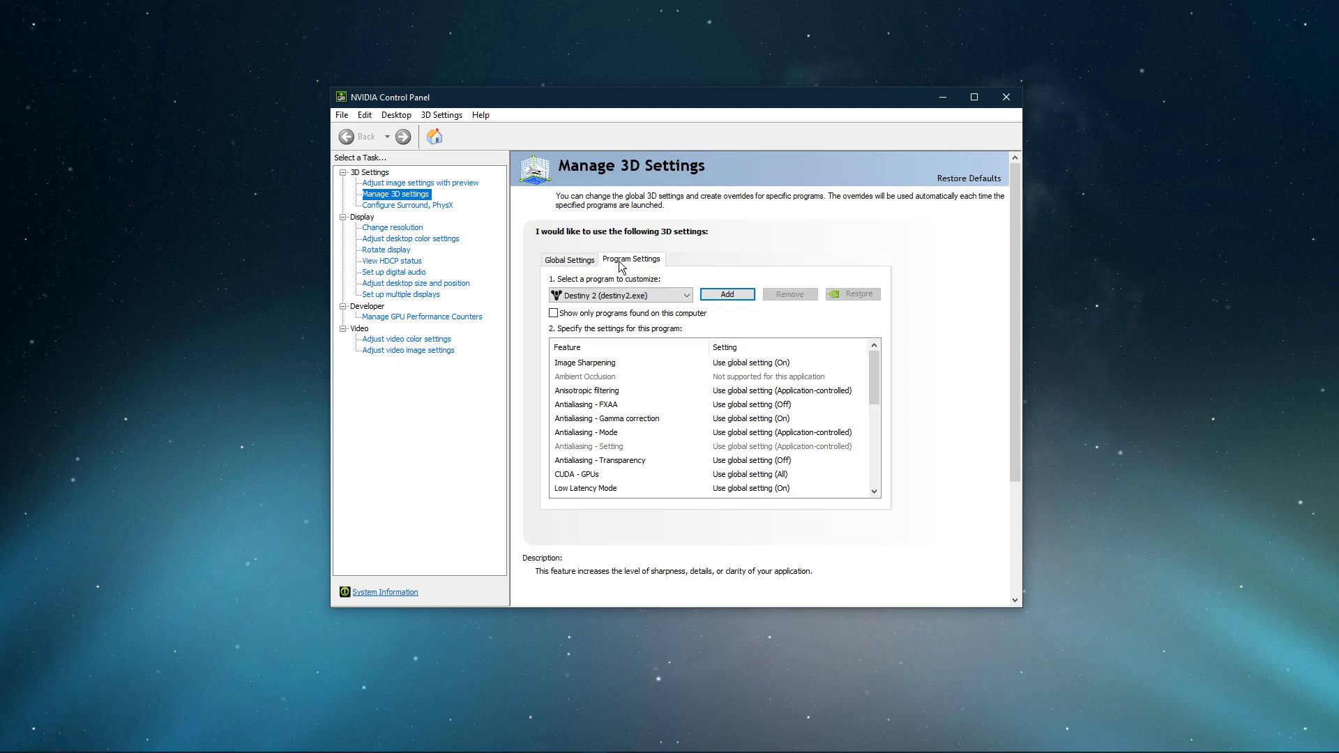
Pick Destiny 2 in Program Settings and review its CUDA - GPUs options without changing them
click(718, 292)
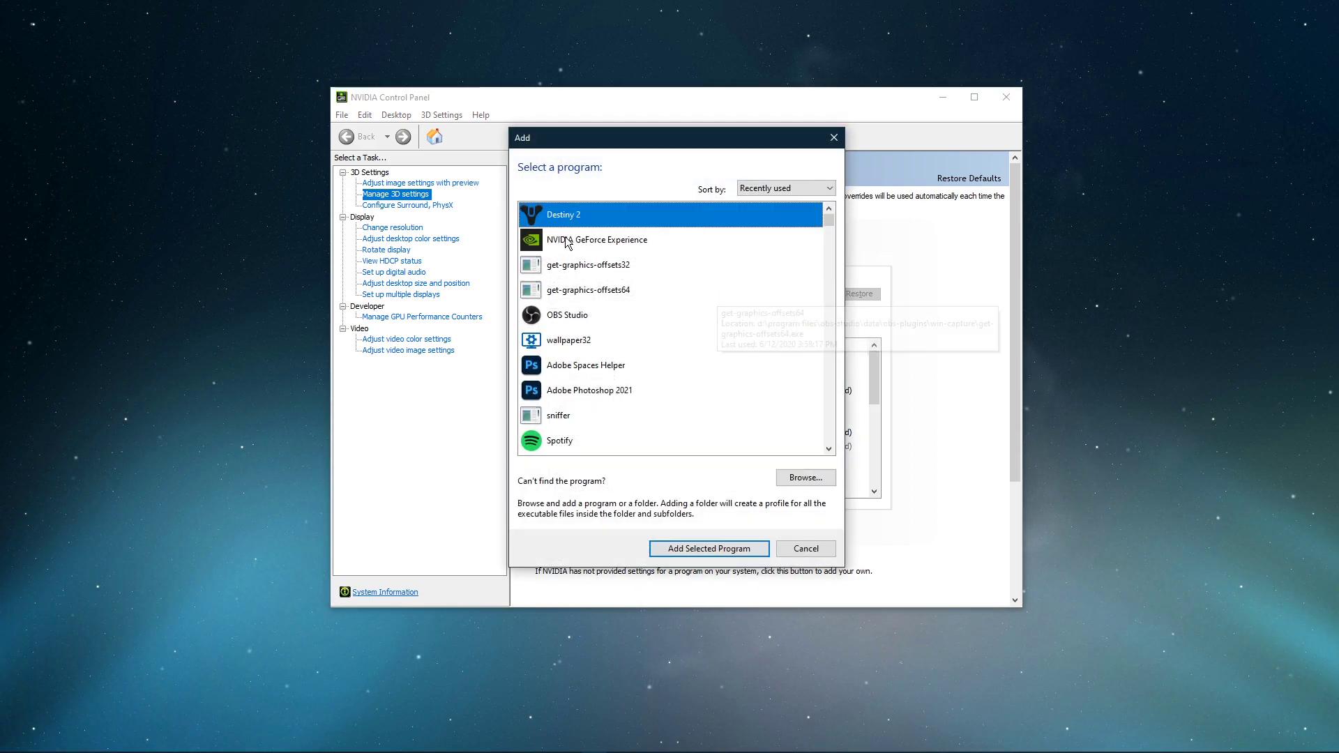
click(654, 547)
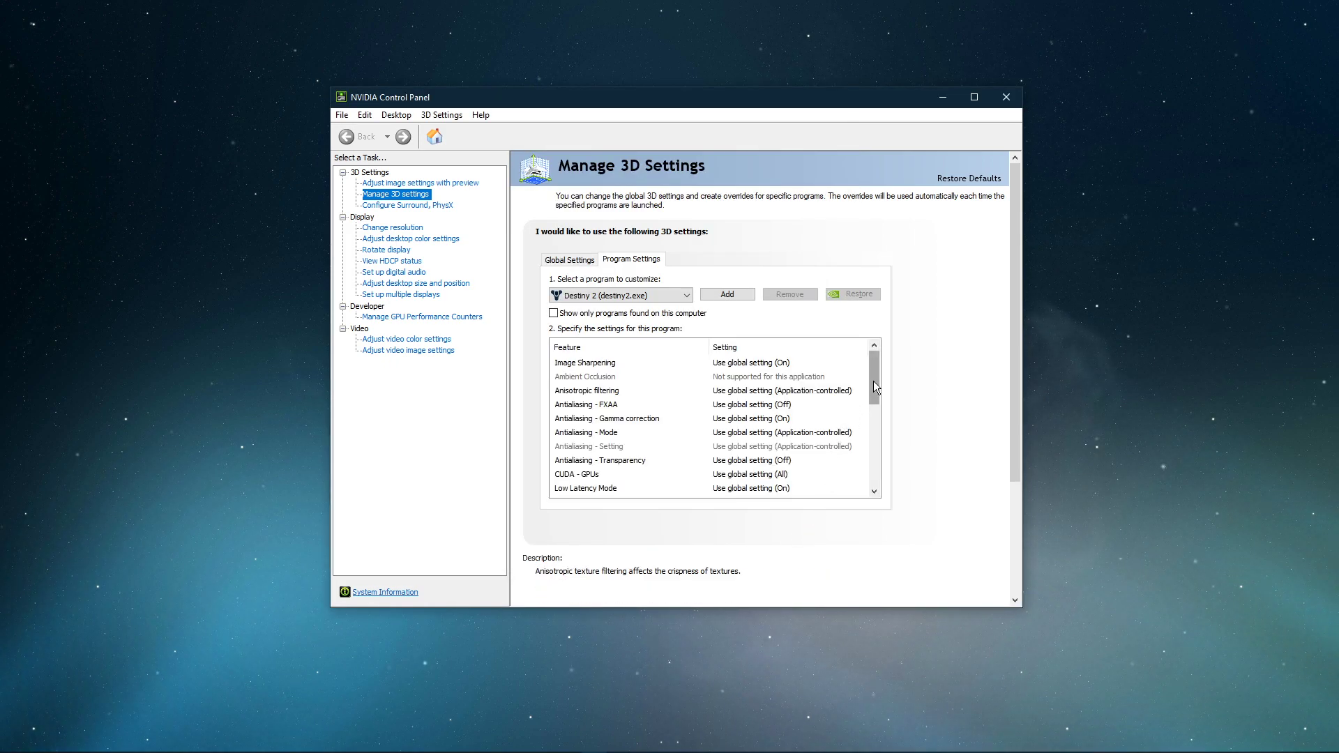
drag(873, 381, 868, 418)
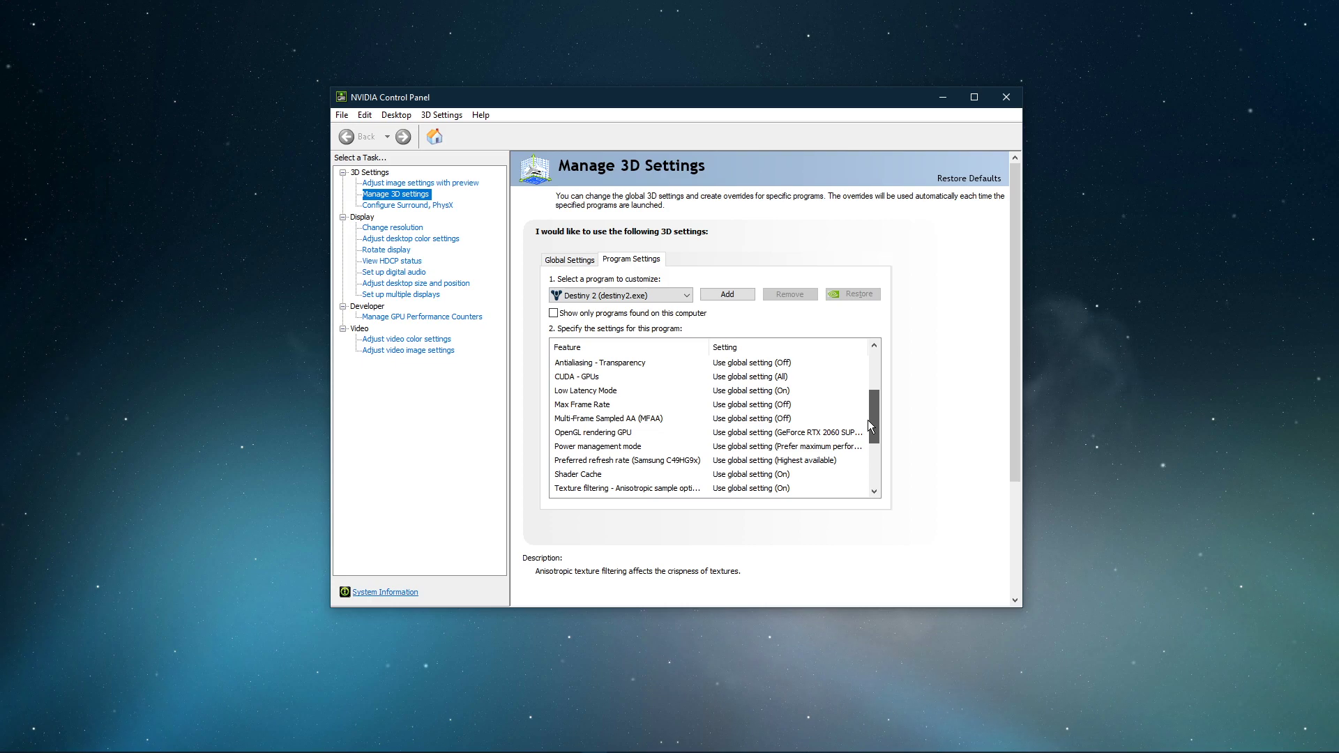
click(729, 377)
click(730, 377)
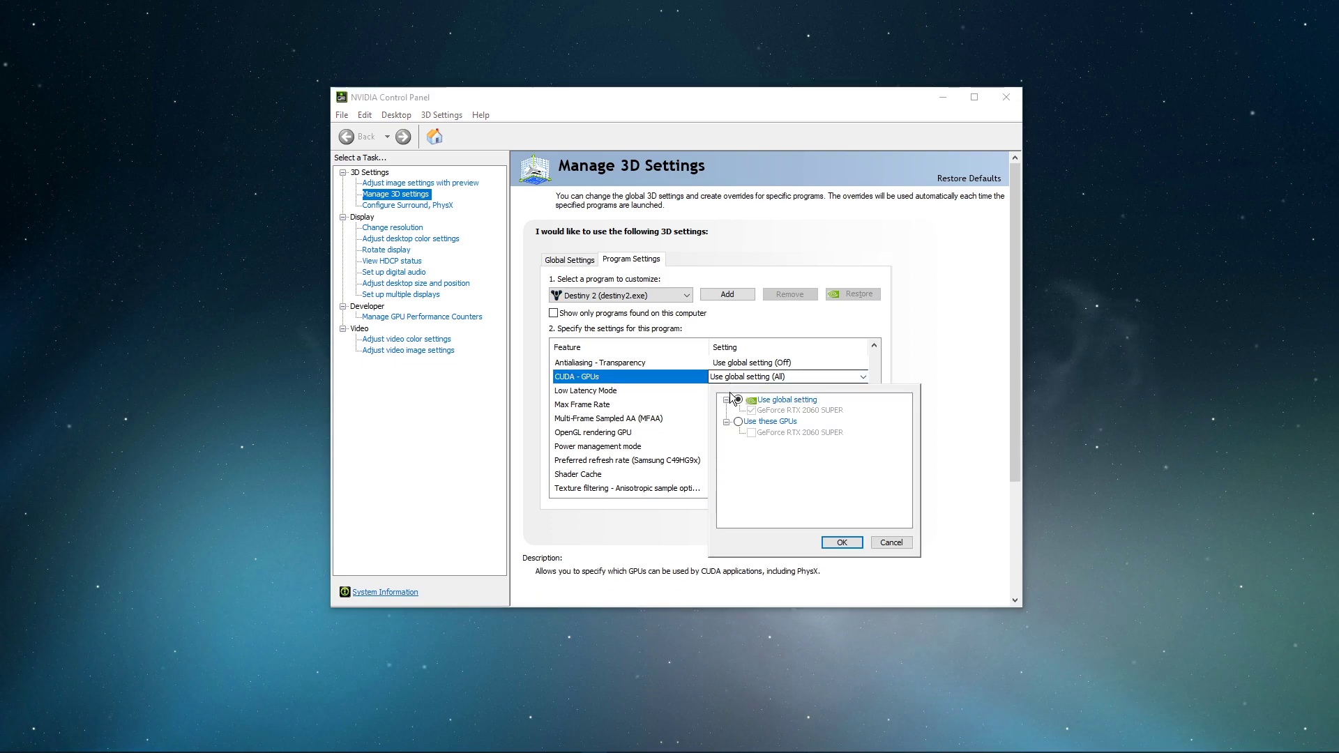
click(819, 410)
click(935, 370)
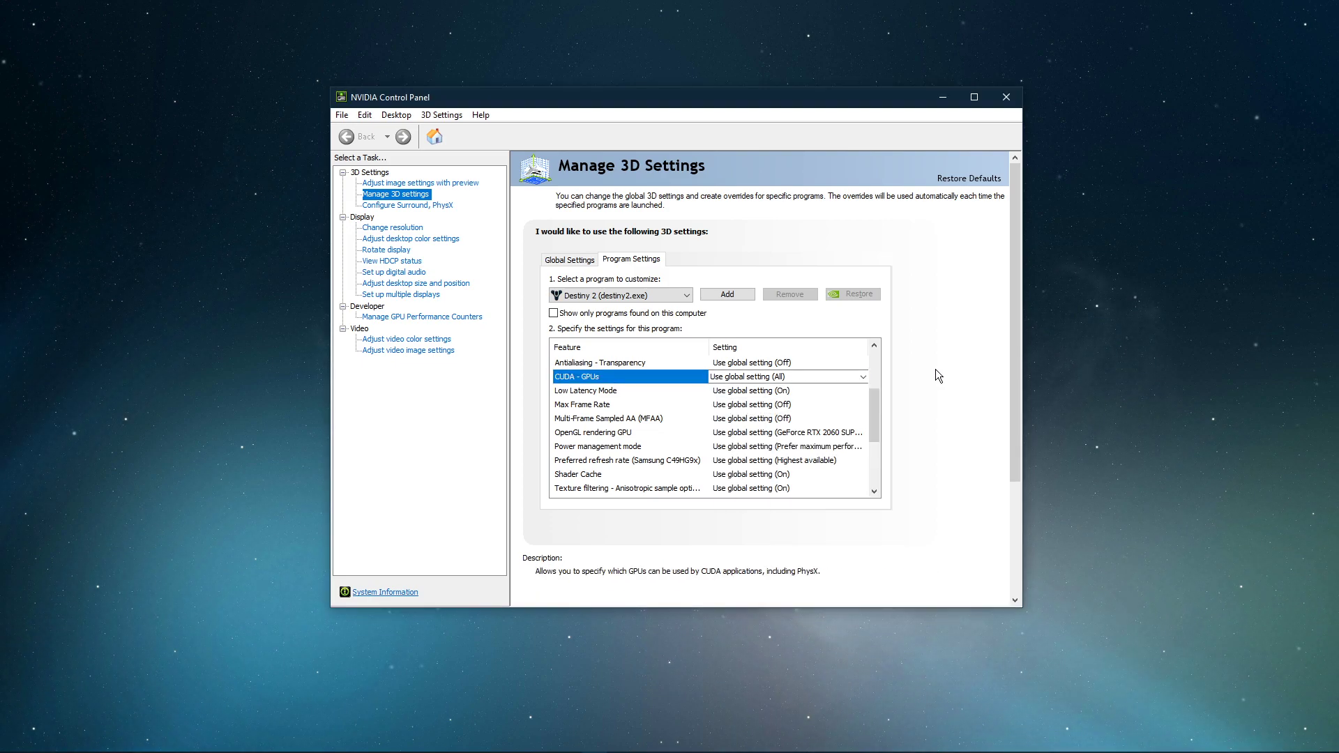
drag(873, 405, 873, 419)
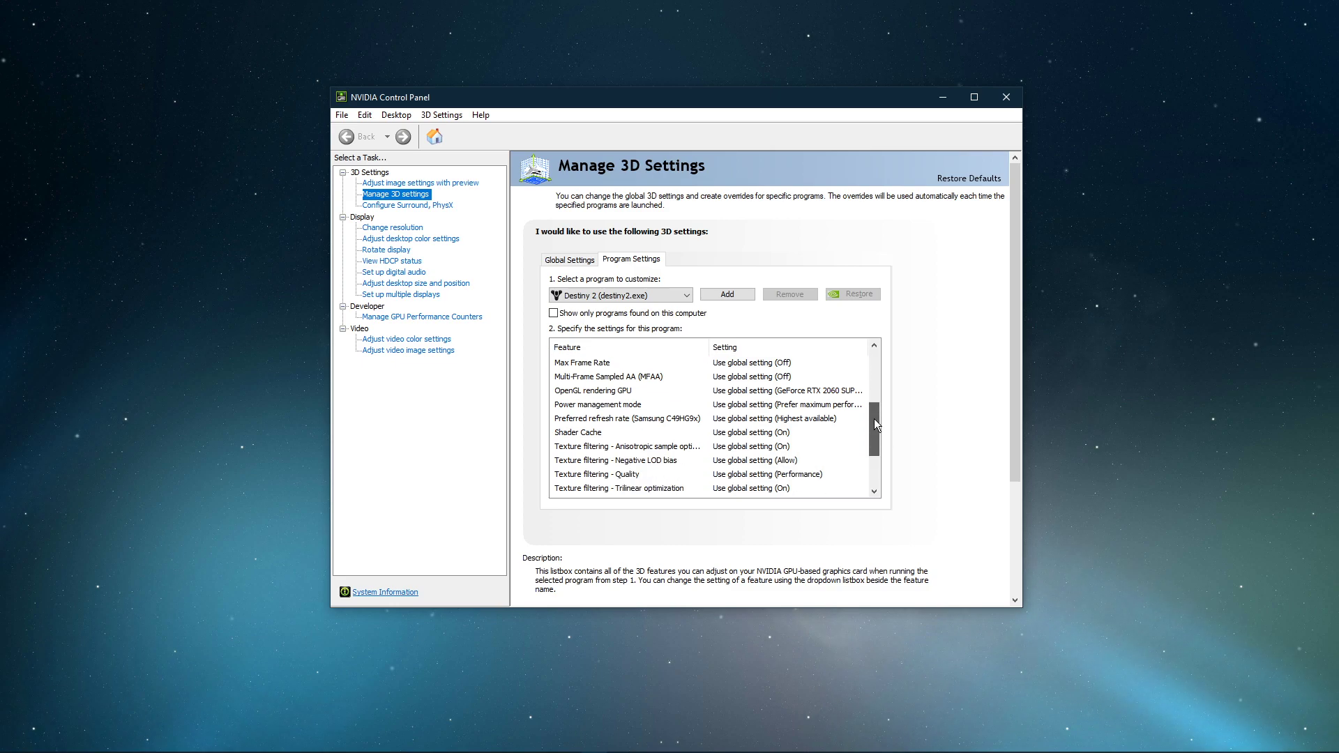
Set Power management mode to Prefer maximum performance and Texture filtering - Quality to Performance, then apply
click(767, 404)
click(767, 404)
click(737, 450)
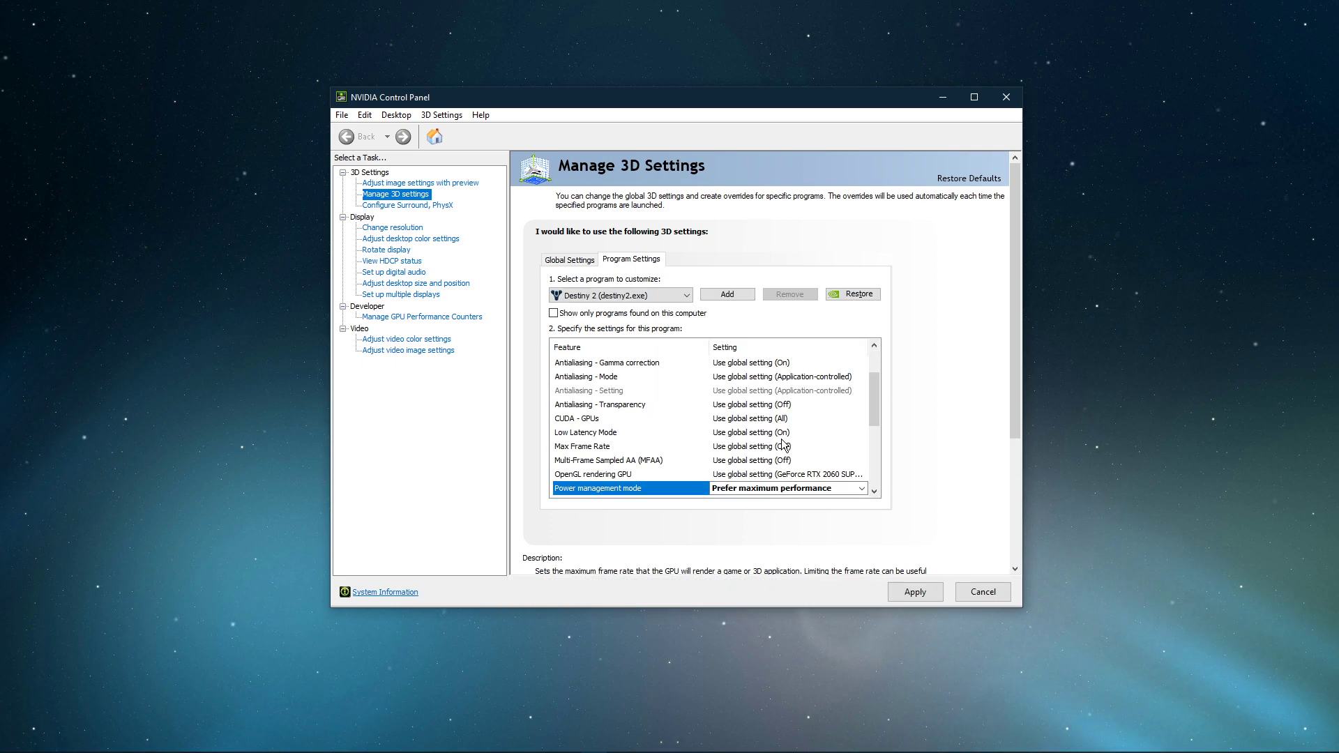
drag(875, 402, 871, 454)
click(767, 418)
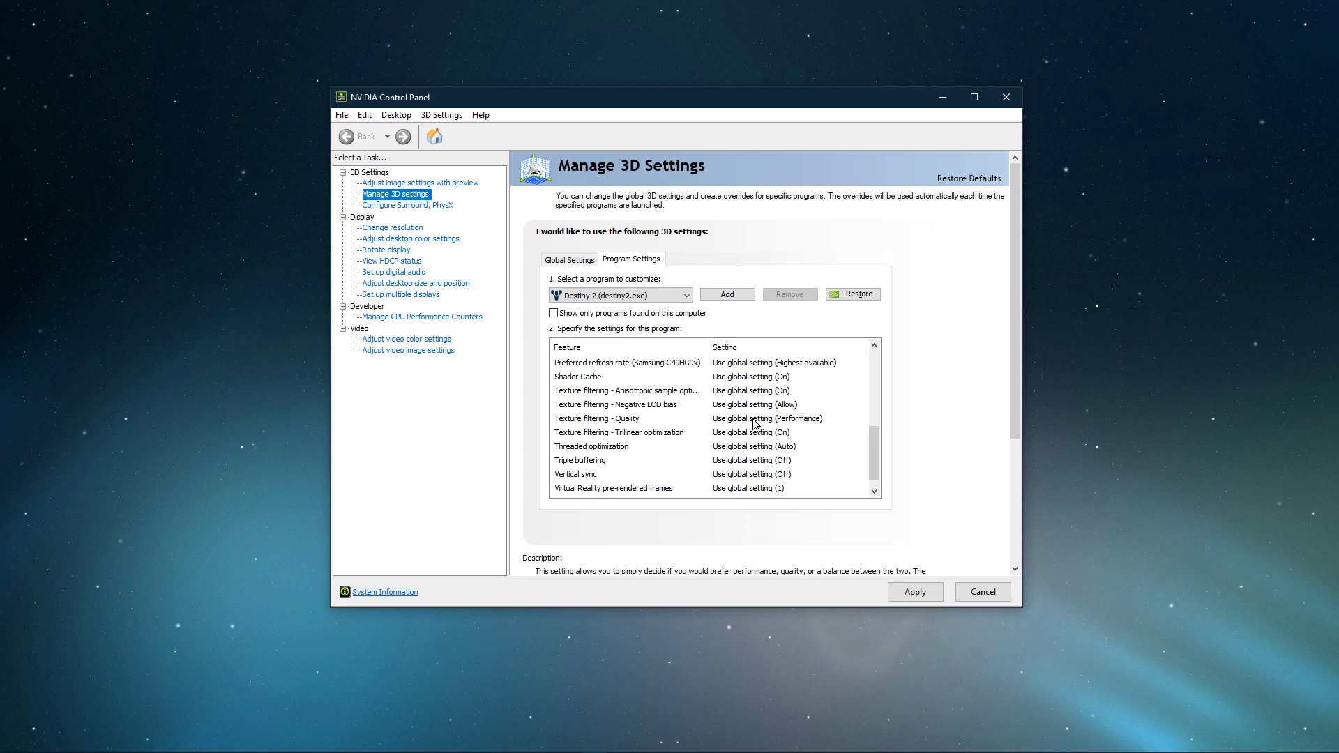
click(767, 418)
click(741, 464)
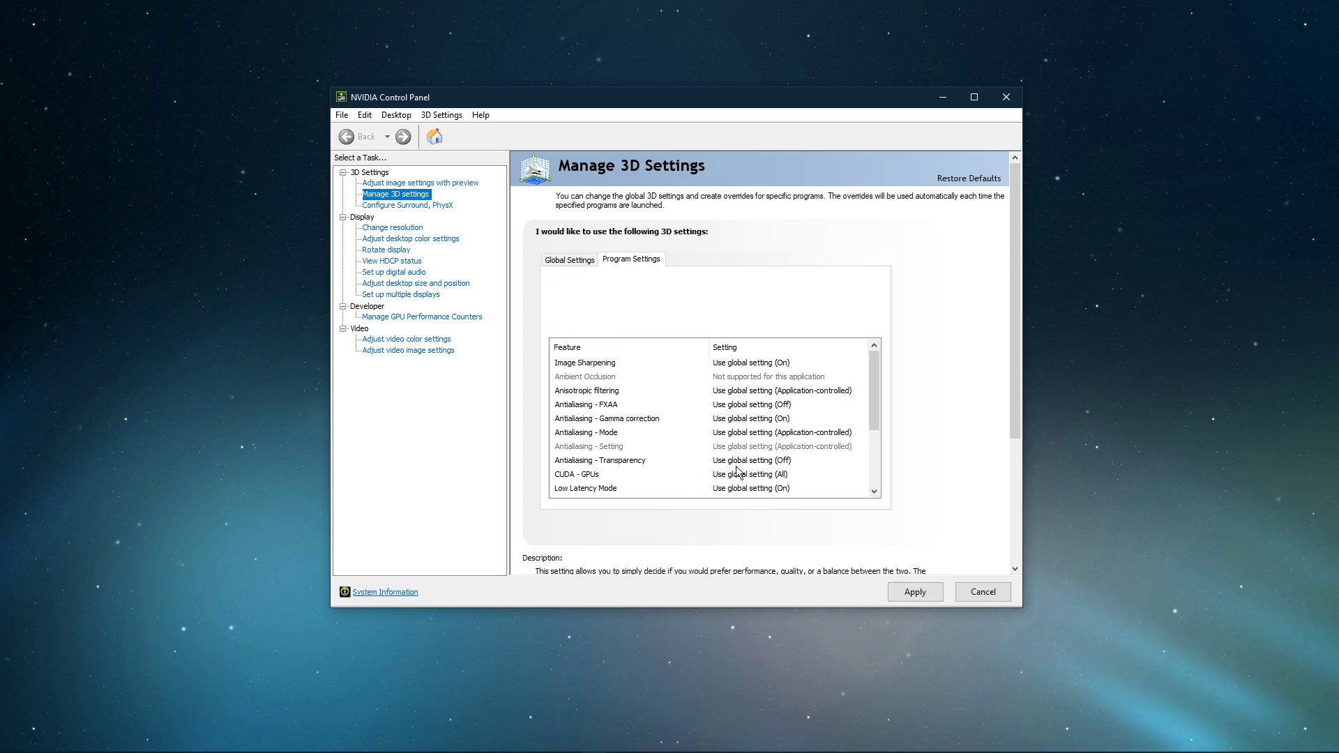
click(897, 597)
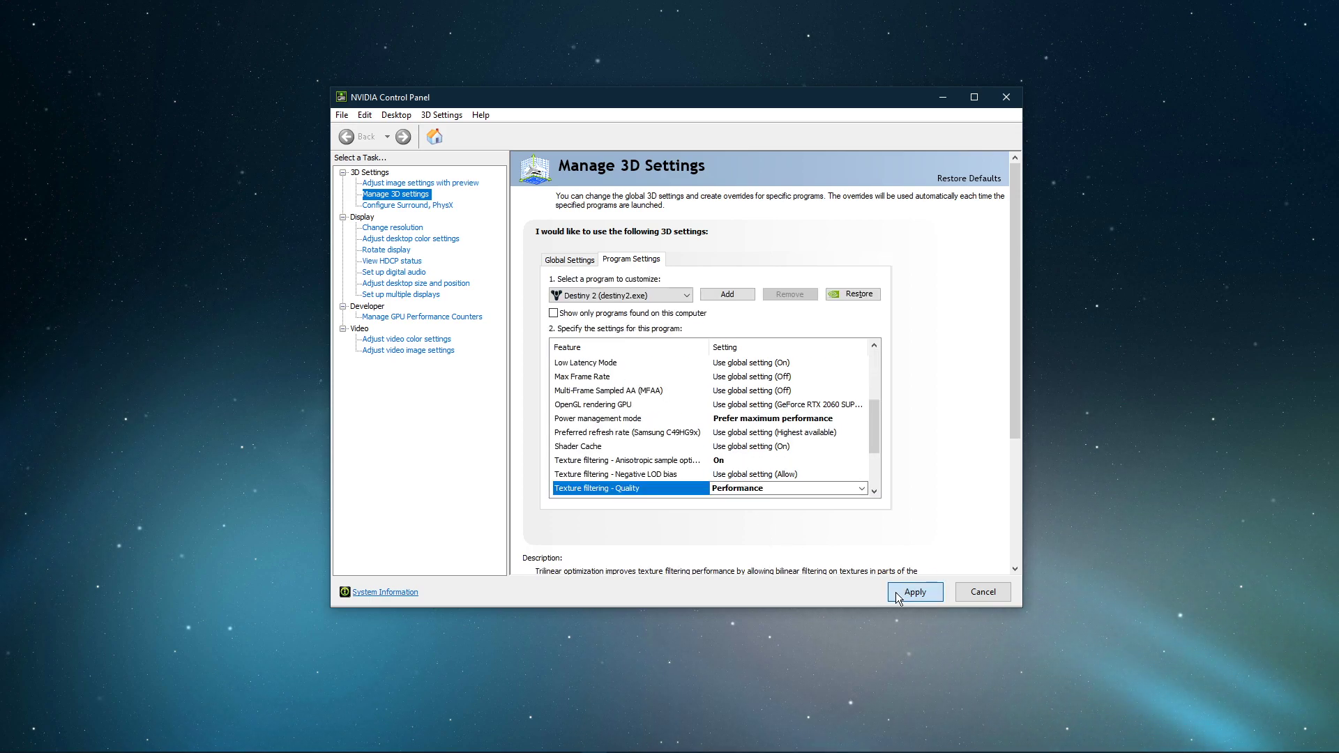
Search 'graphics' to open Windows Graphics settings and close the NVIDIA Control Panel
key(super)
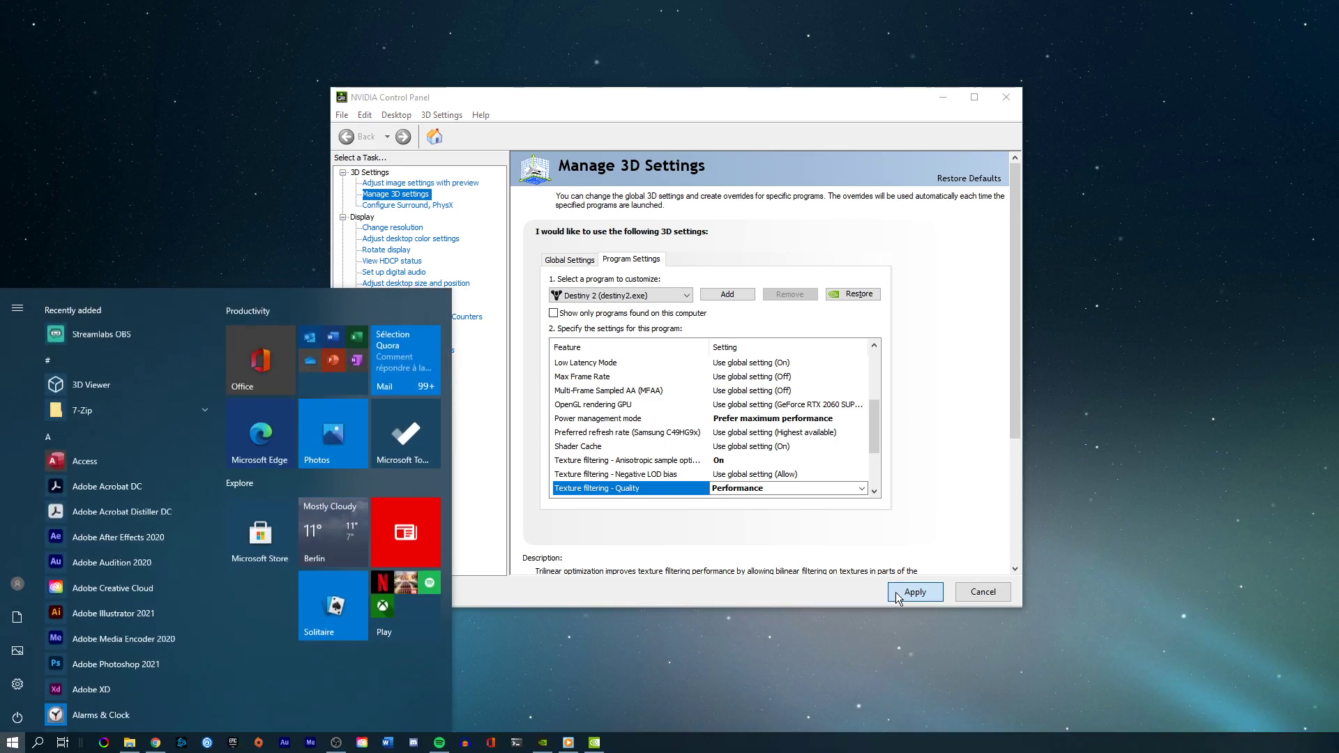
text(graphics)
key(Return)
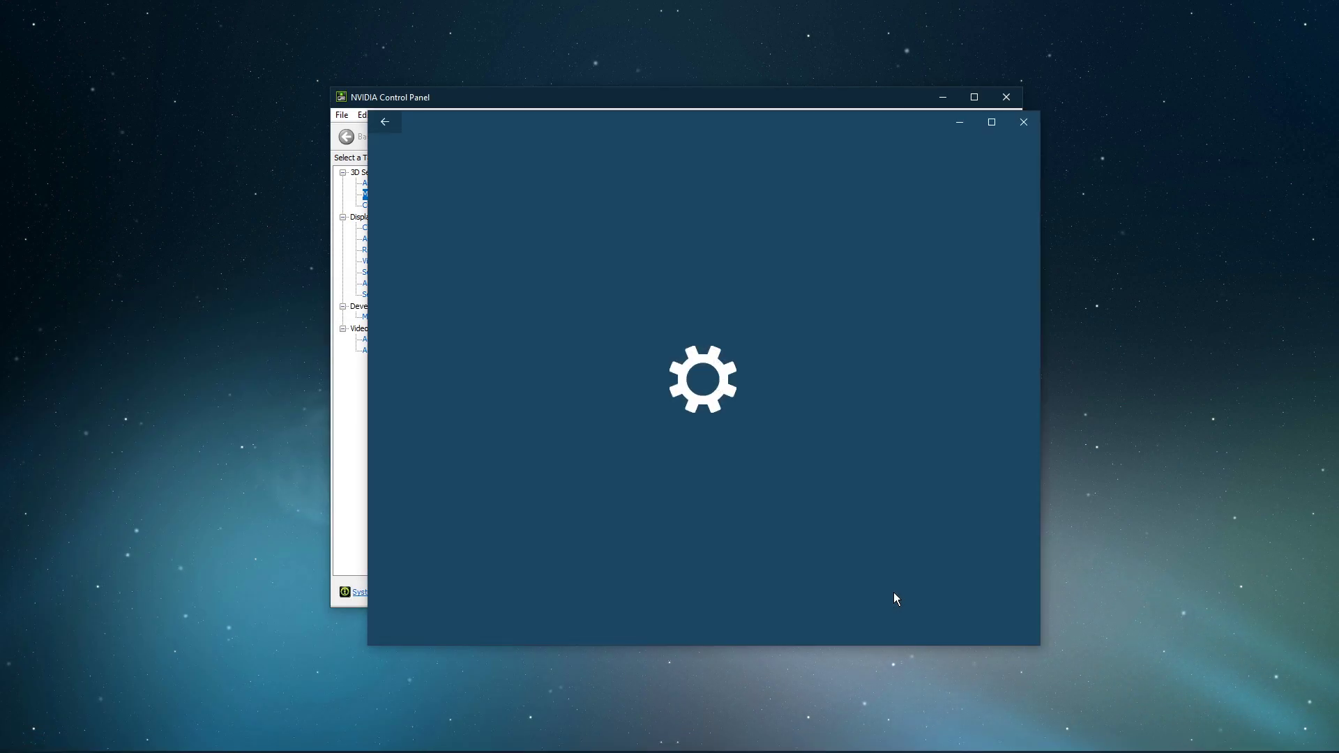
click(1005, 92)
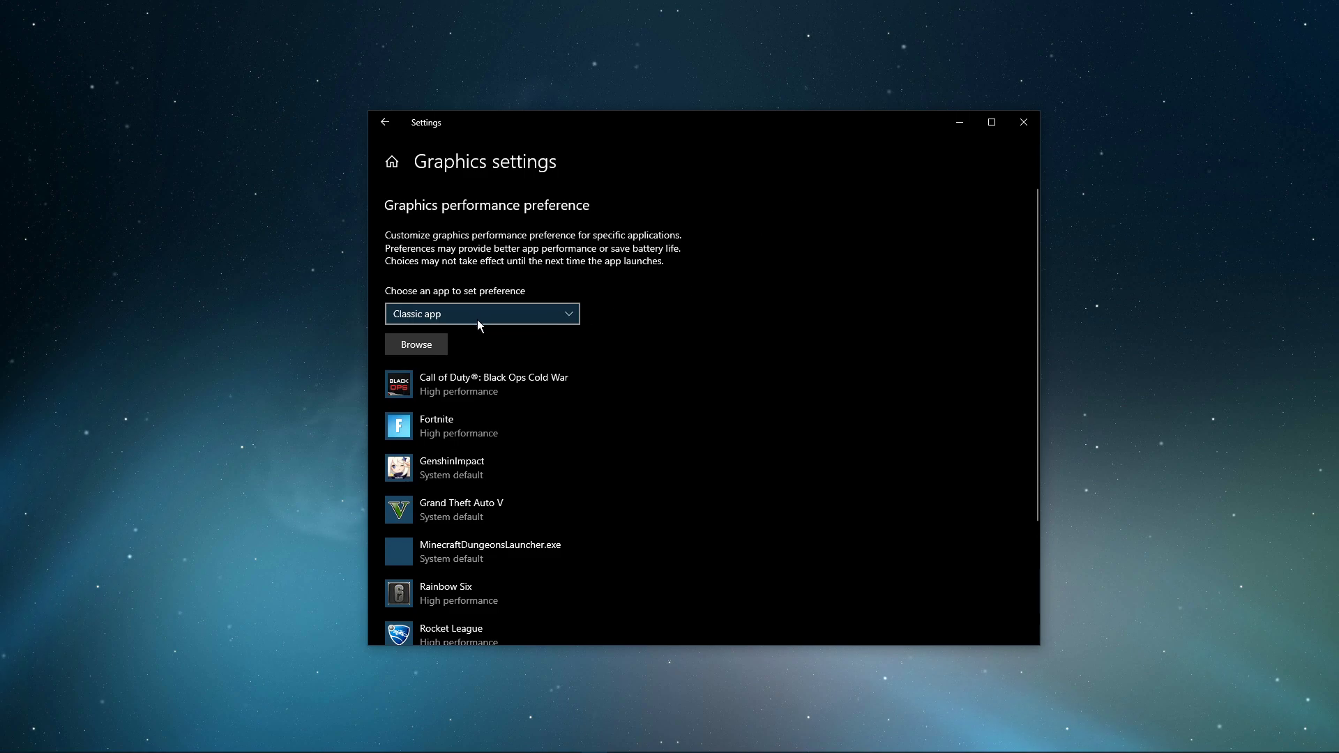
Browse drive D through Program Files\steam\Steam\steamapps\common to the Destiny 2 folder
click(398, 350)
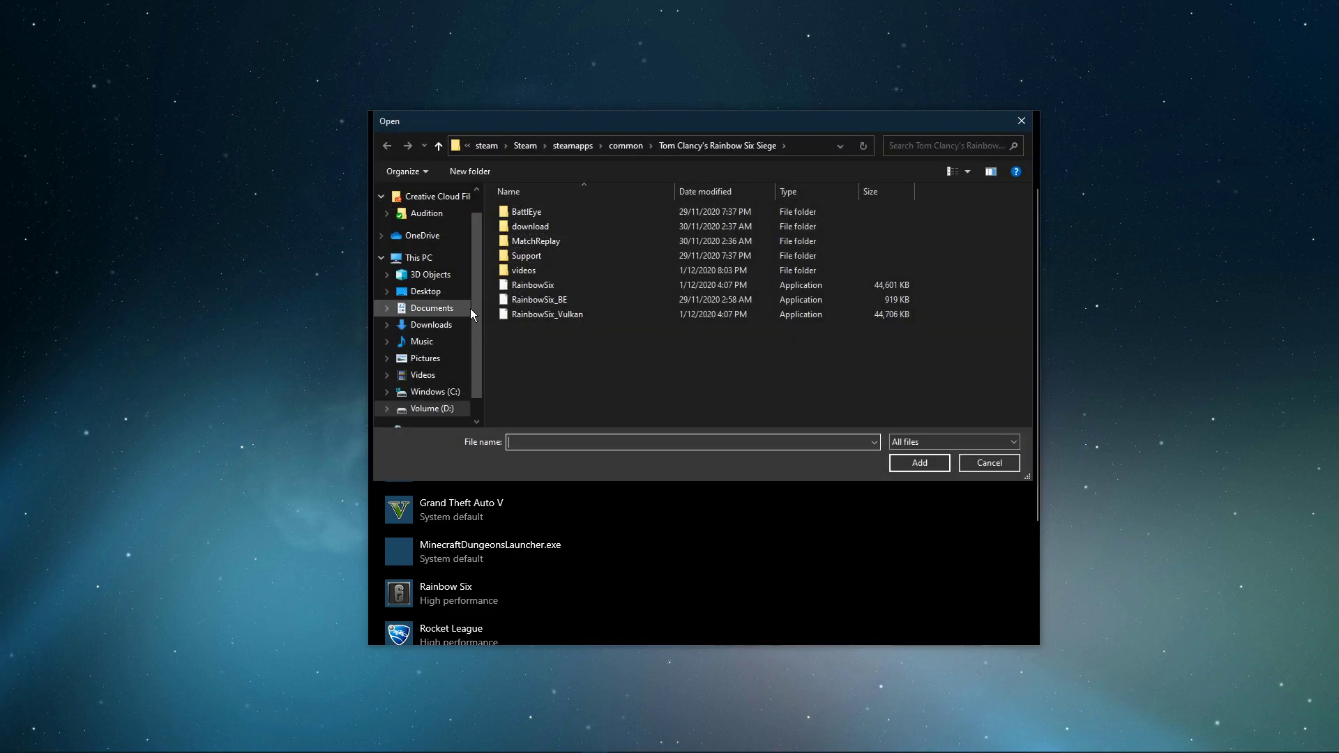
click(434, 408)
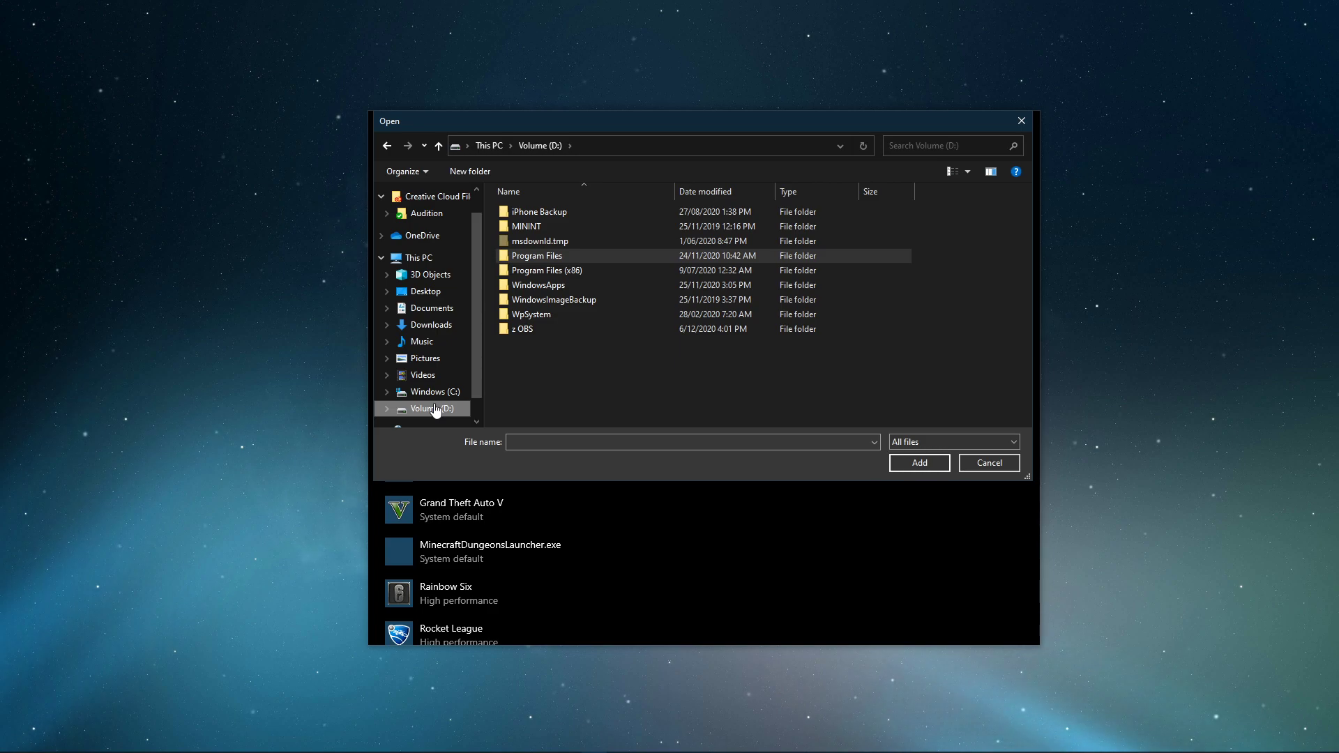
double_click(535, 256)
scroll(540, 306, down, 3)
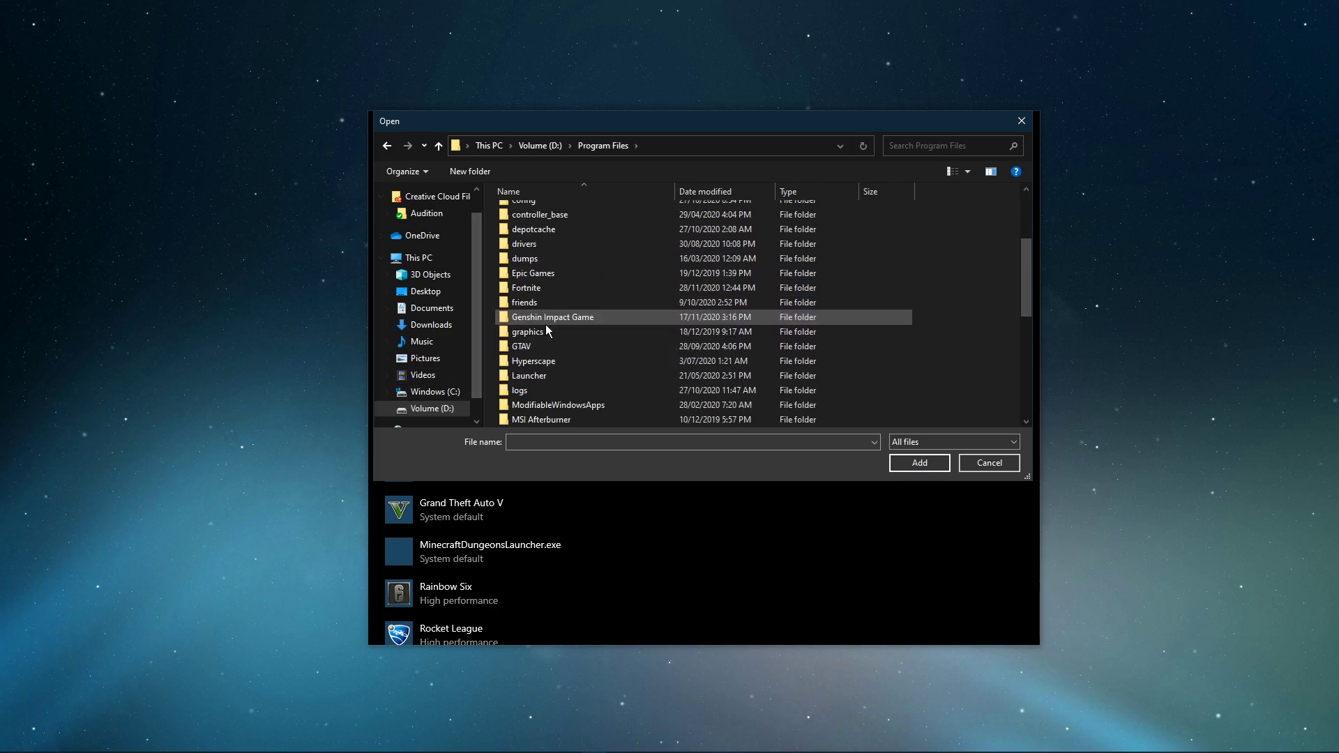
scroll(546, 326, down, 4)
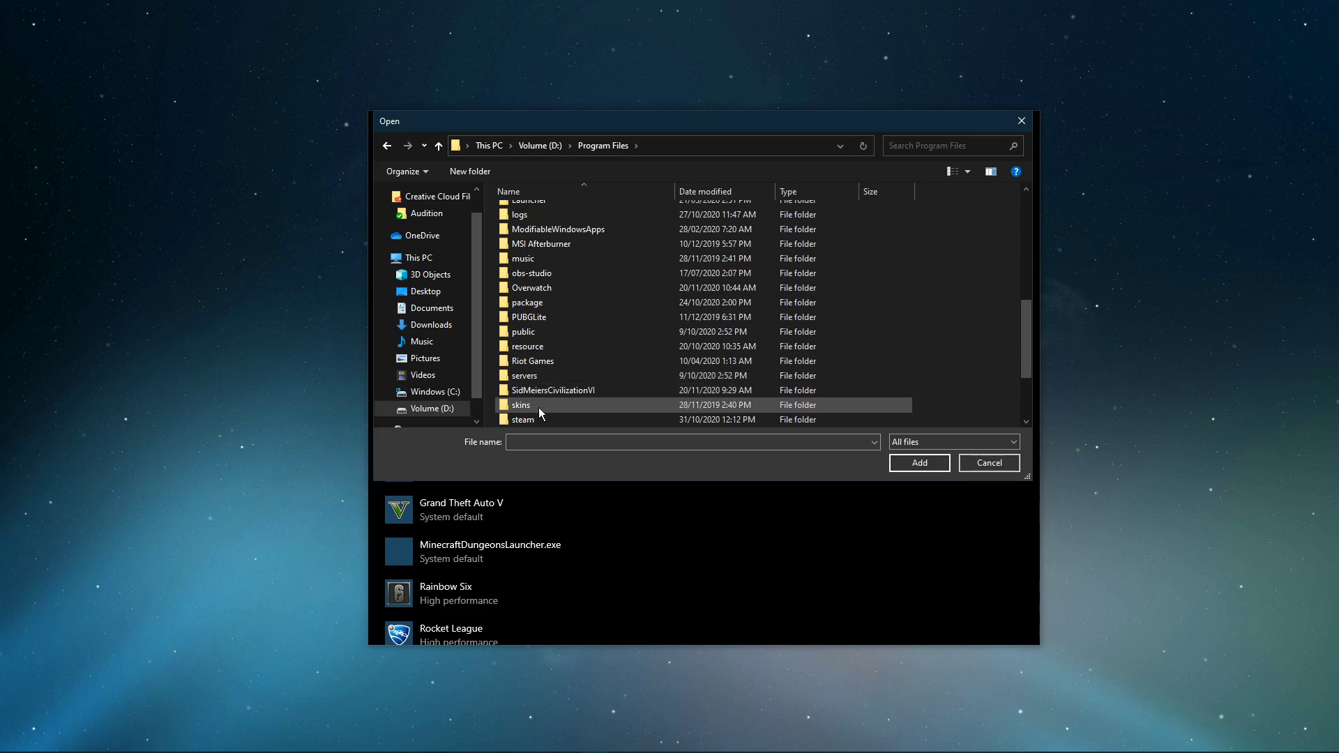
double_click(536, 419)
double_click(530, 216)
scroll(563, 320, down, 4)
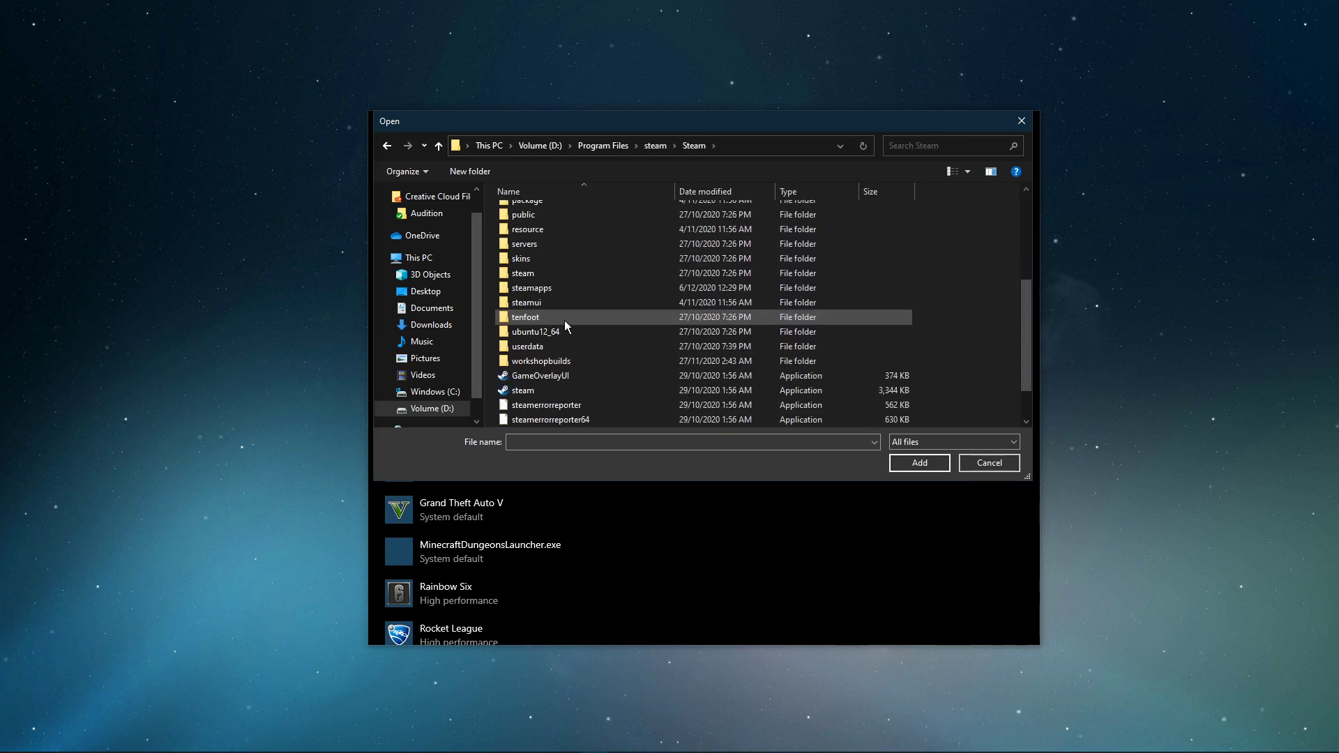
double_click(533, 287)
double_click(535, 214)
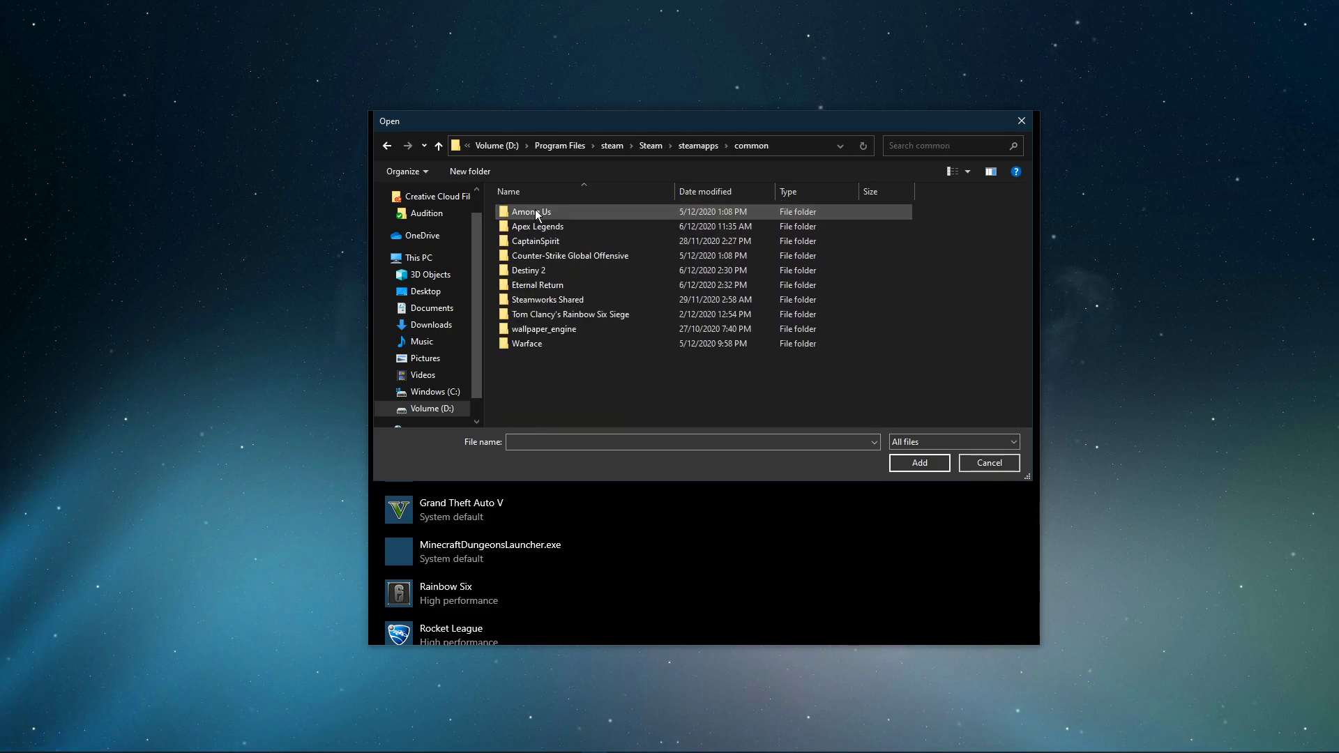
double_click(531, 270)
Add destiny2.exe to the graphics list and save it as High performance
click(530, 241)
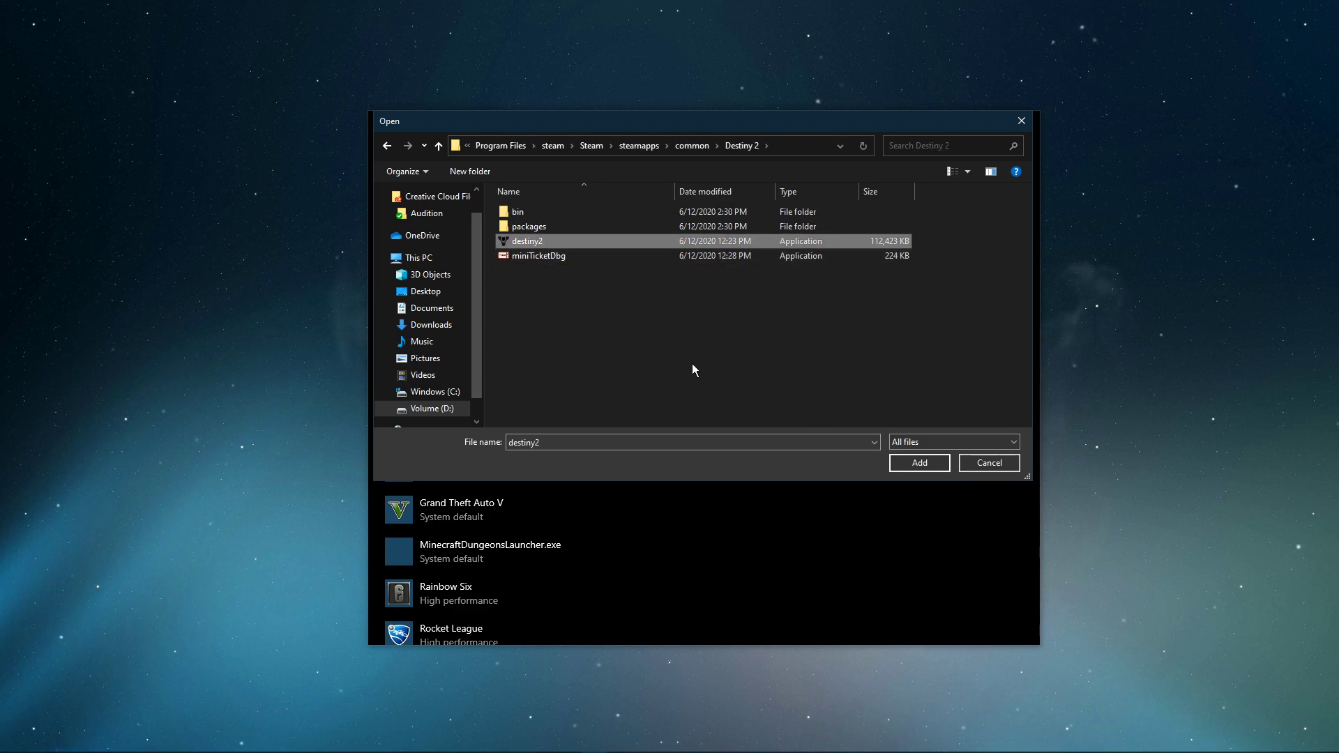
click(907, 462)
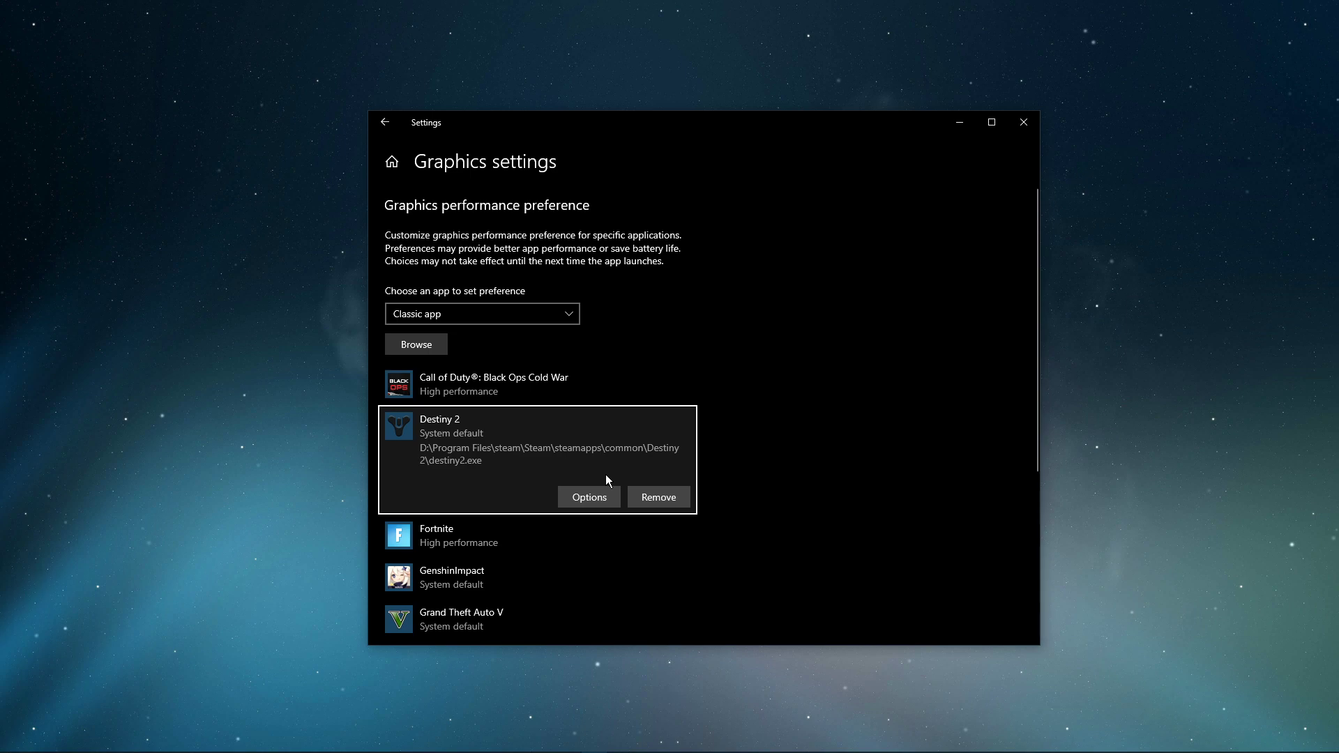
click(594, 496)
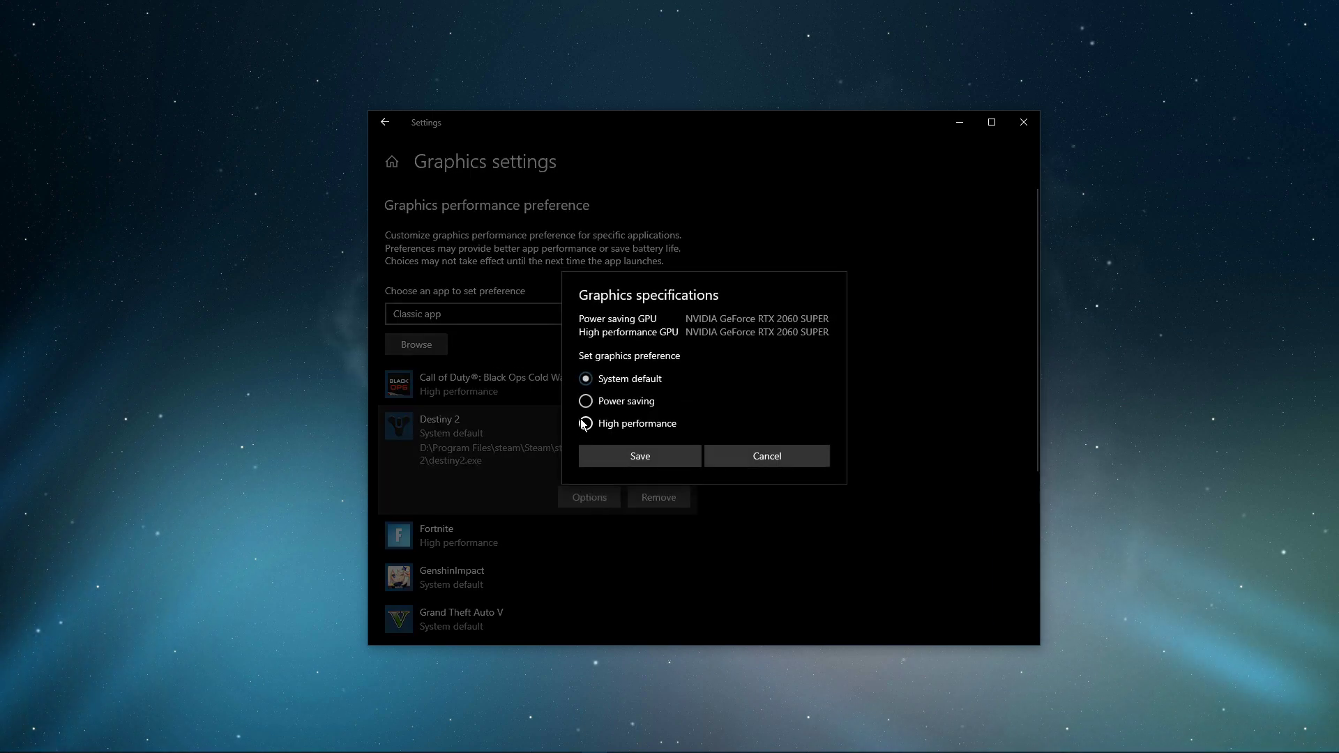
click(584, 423)
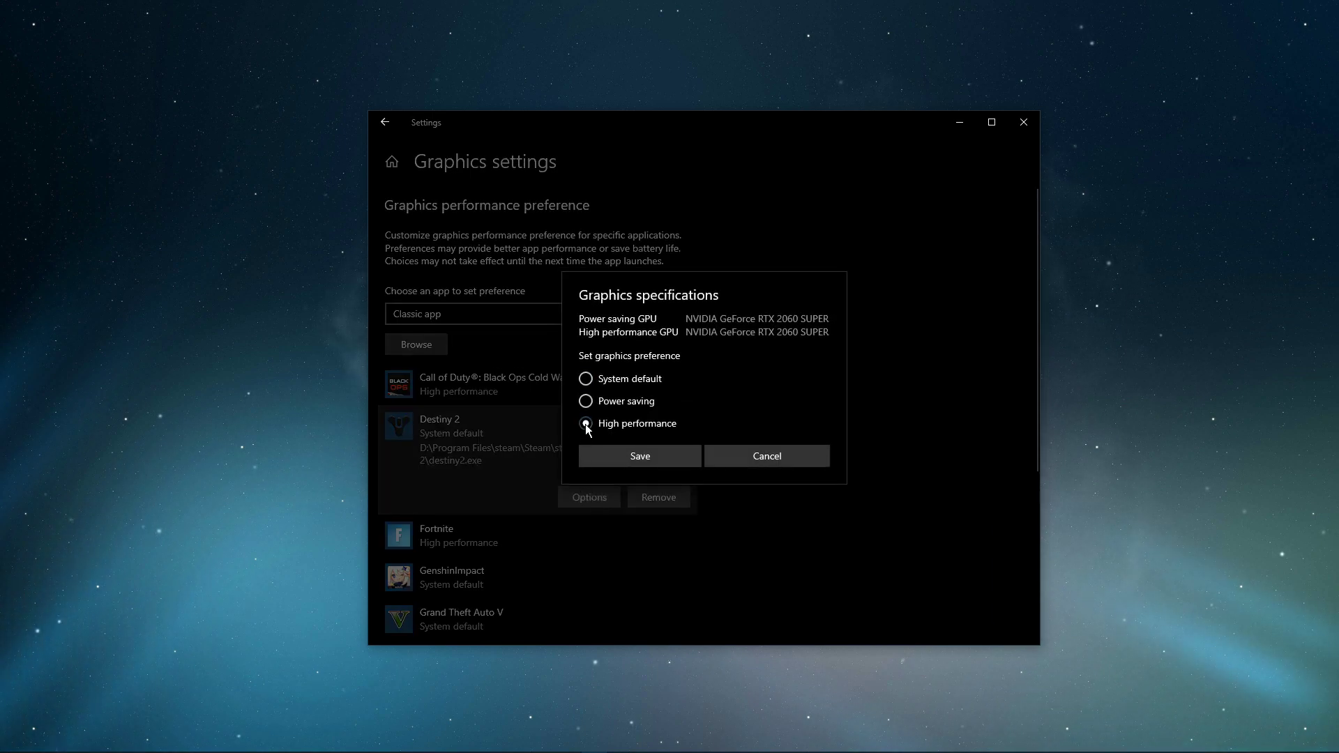
click(621, 452)
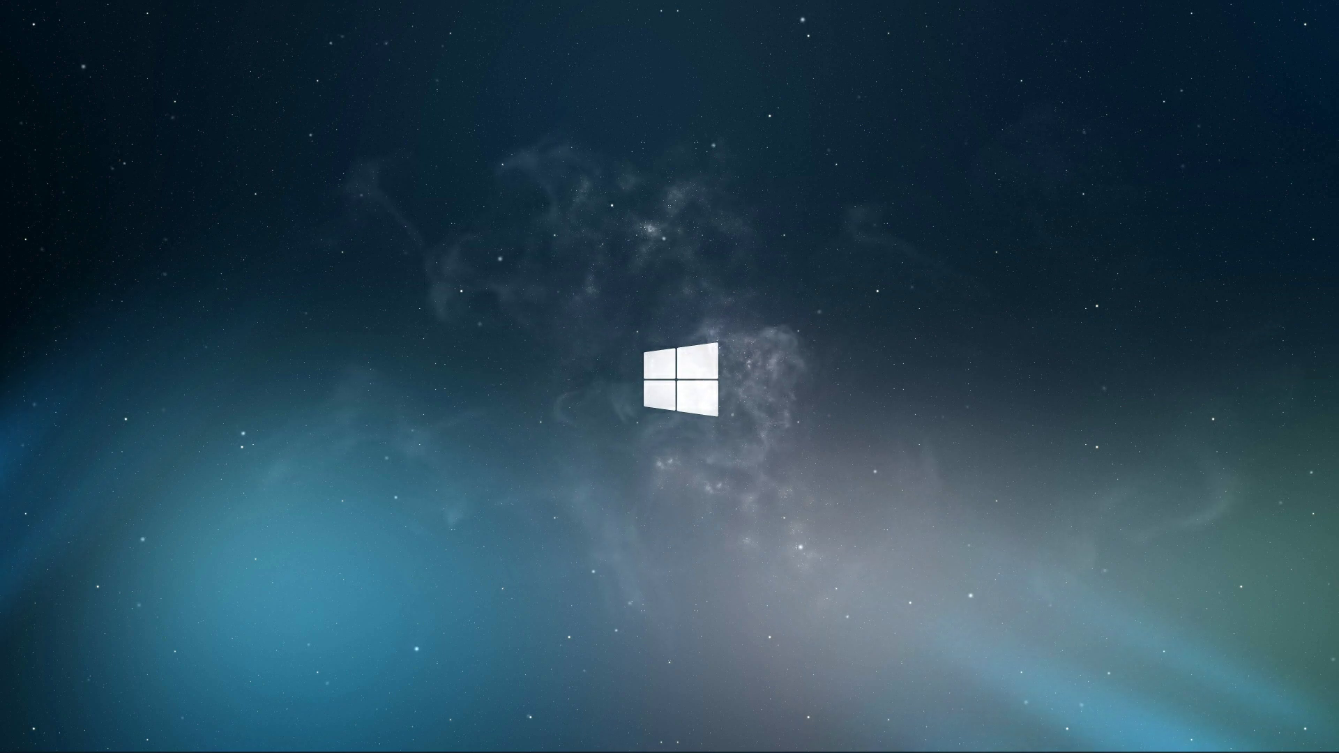
Open the %temp% folder and select all of its contents
key(super)
text(%temp%)
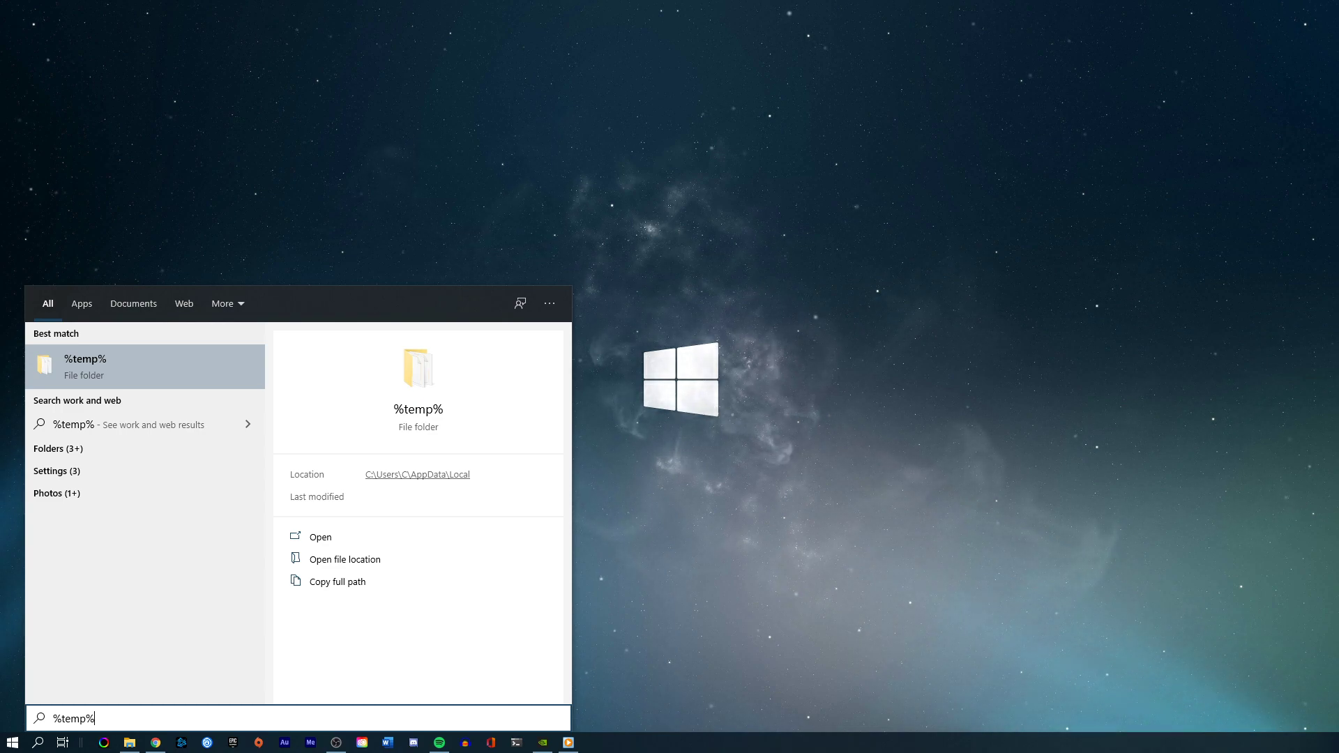
key(Return)
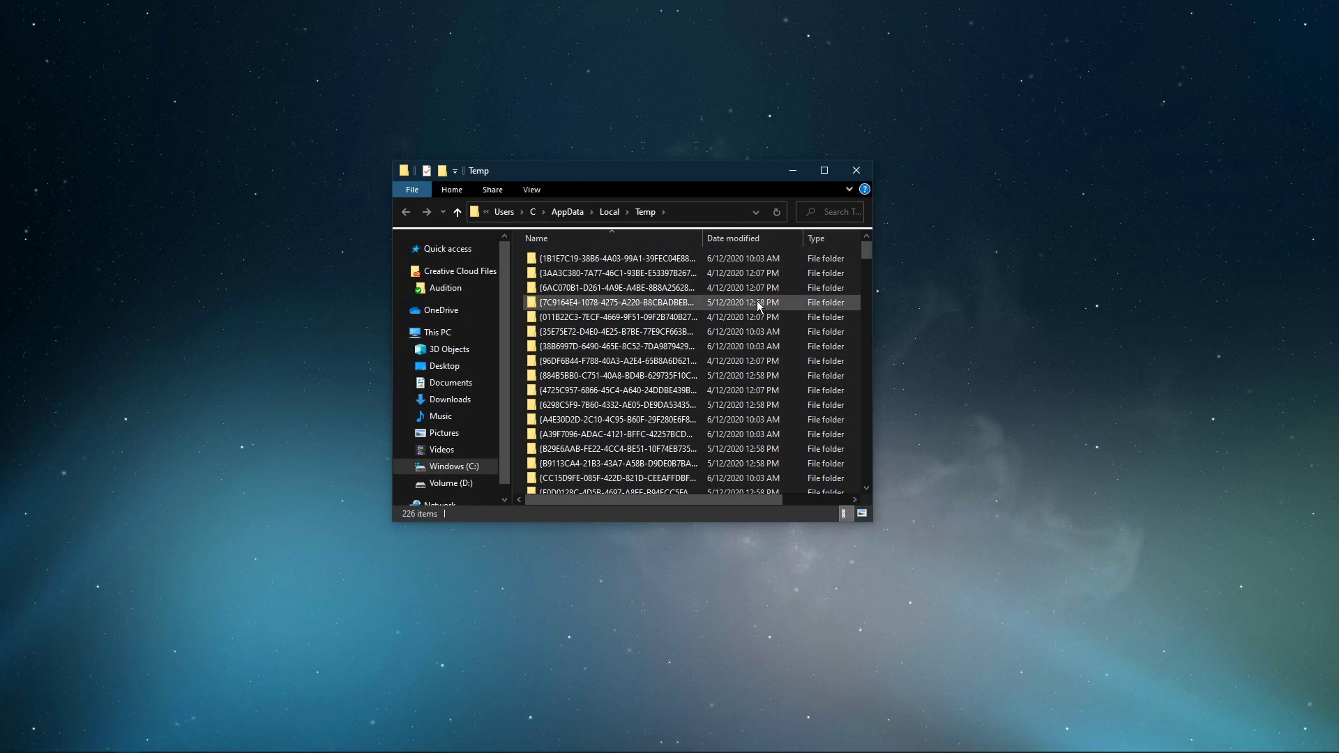
key(ctrl+a)
Delete the selected temp files, skipping all items in use or needing administrator permission
right_click(755, 299)
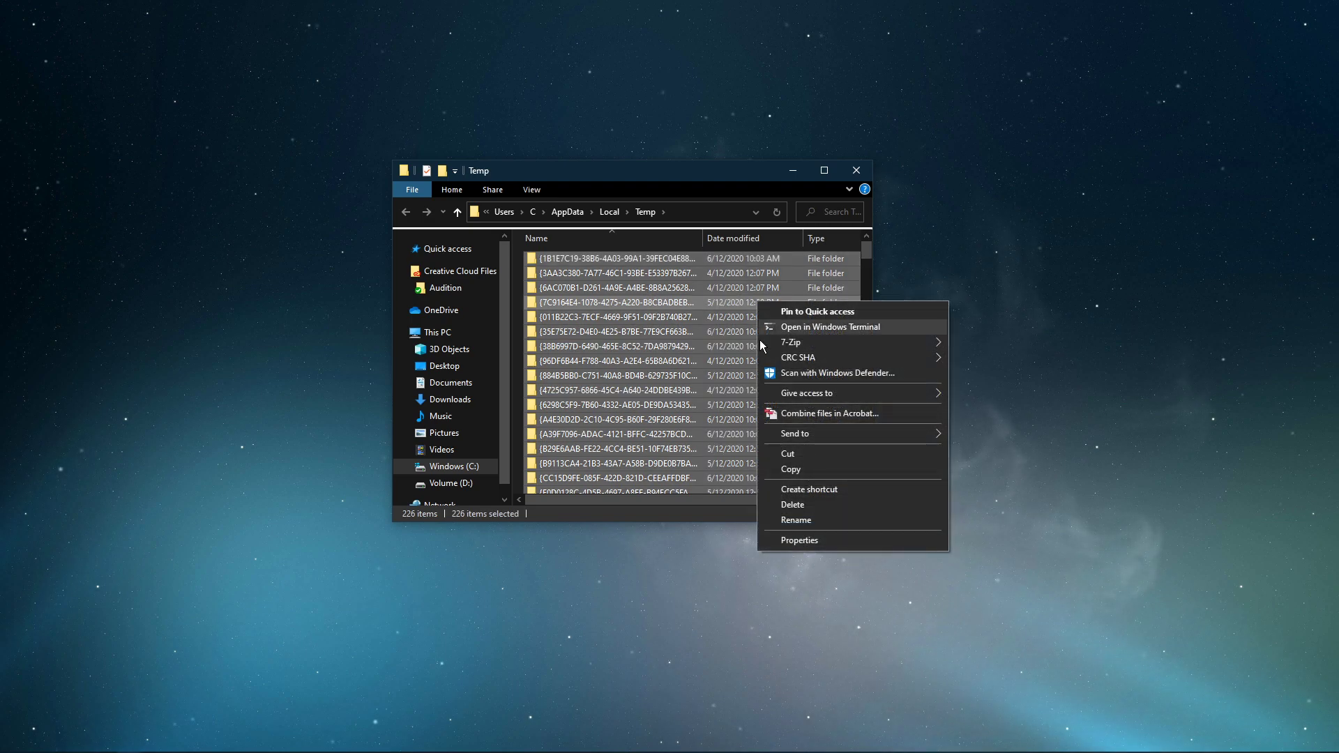
click(796, 505)
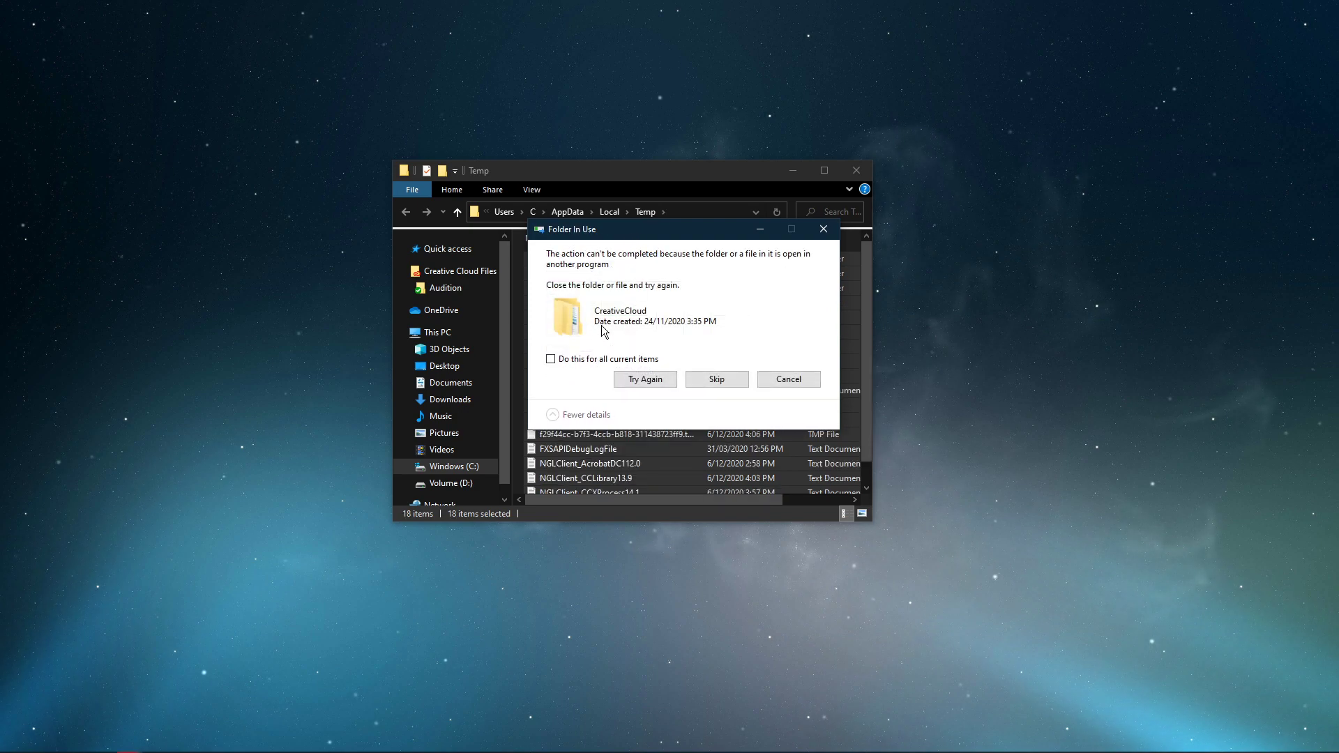
click(551, 359)
click(704, 378)
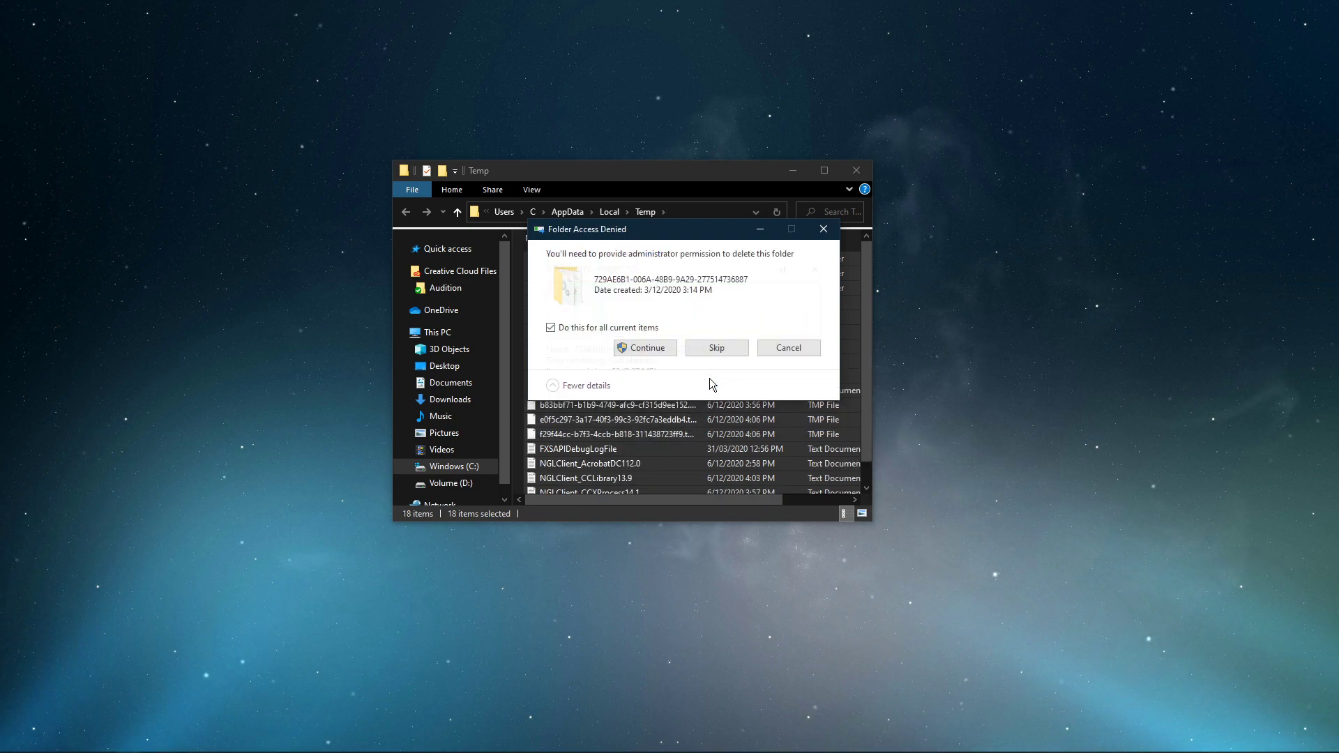
click(701, 352)
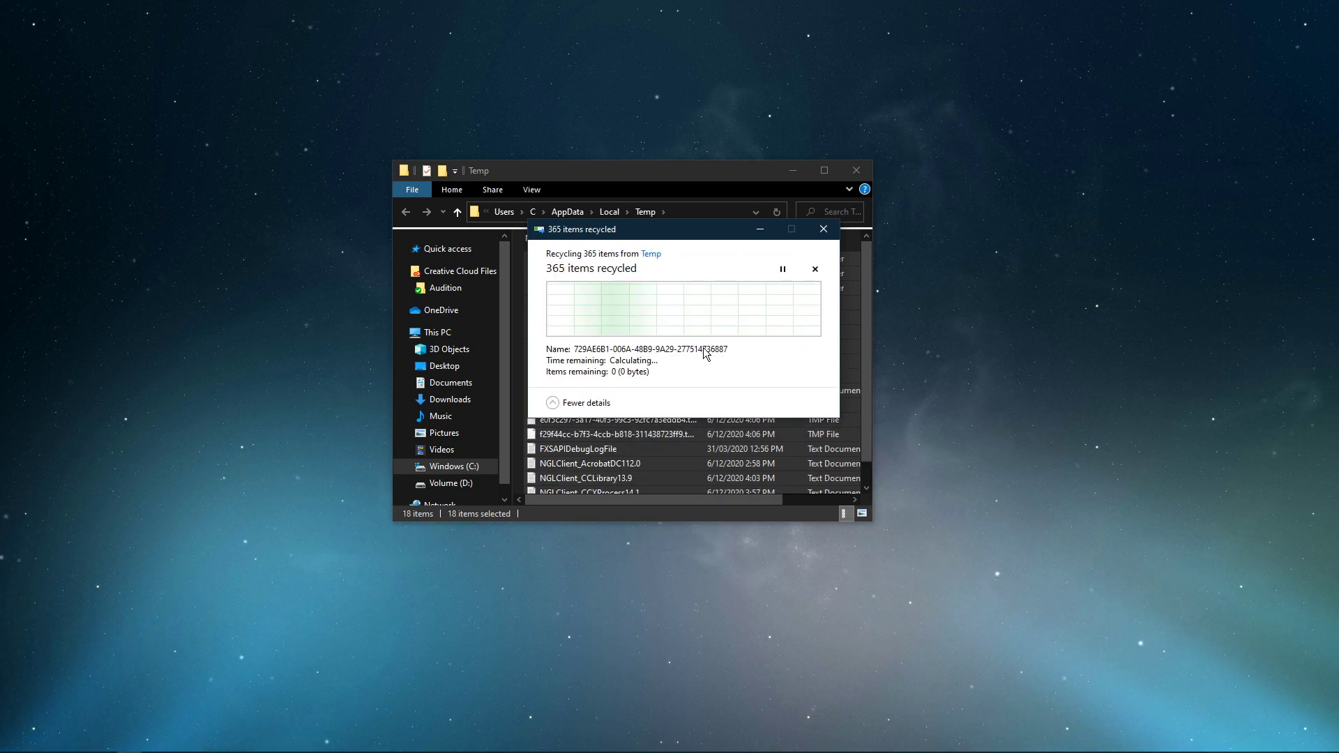